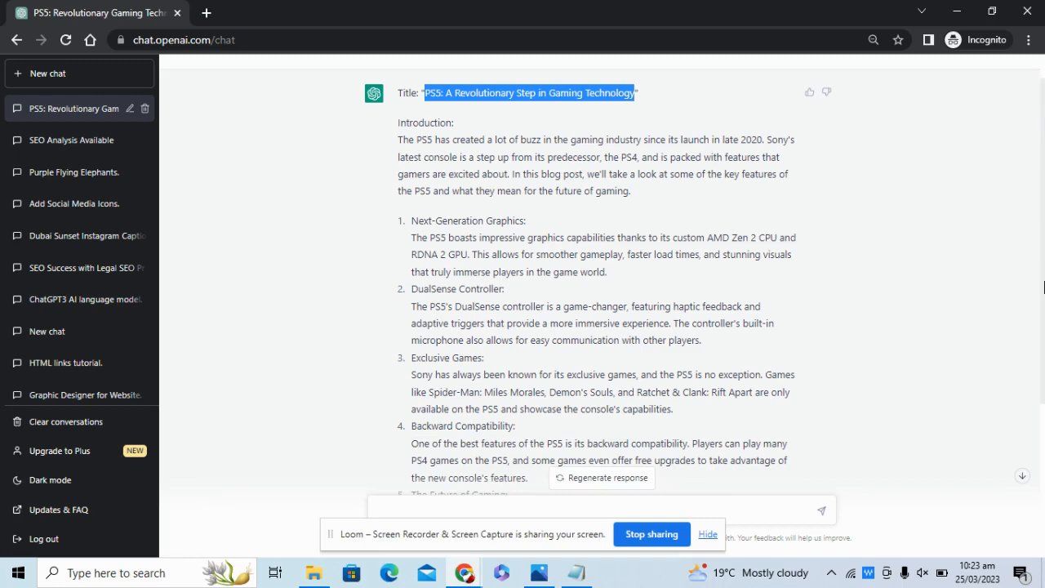
Step: Copy the blog post title "PS5: A Revolutionary Step in Gaming Technology" from the ChatGPT response
scroll(1042, 260, "up", 1)
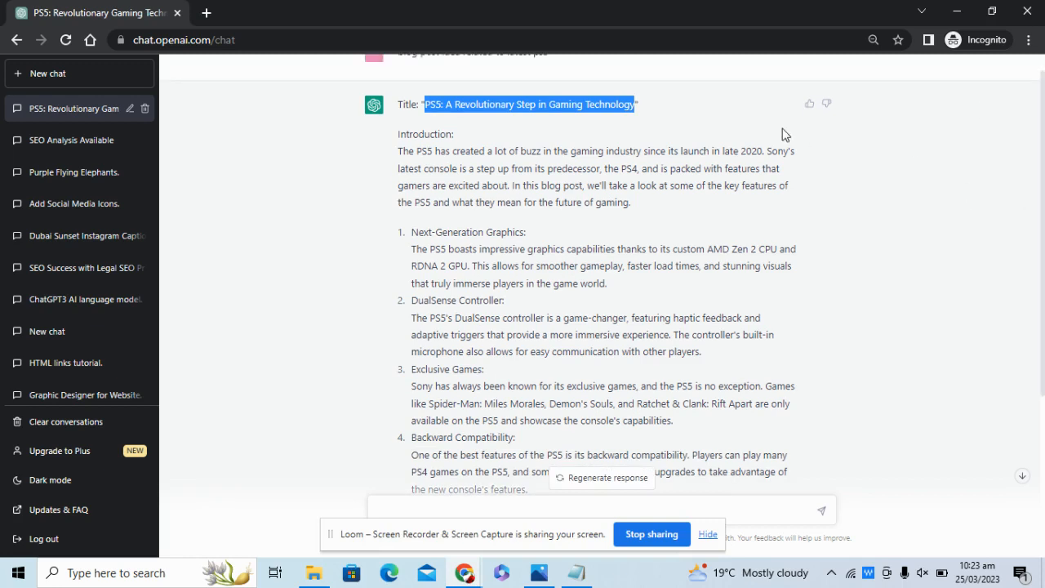
left_click(853, 99)
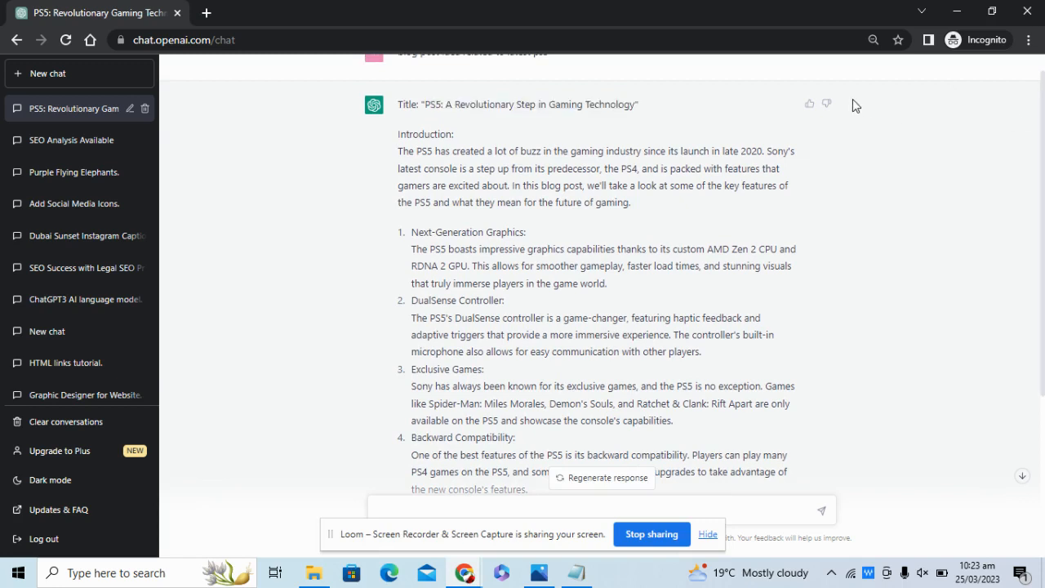
scroll(853, 99, "up", 1)
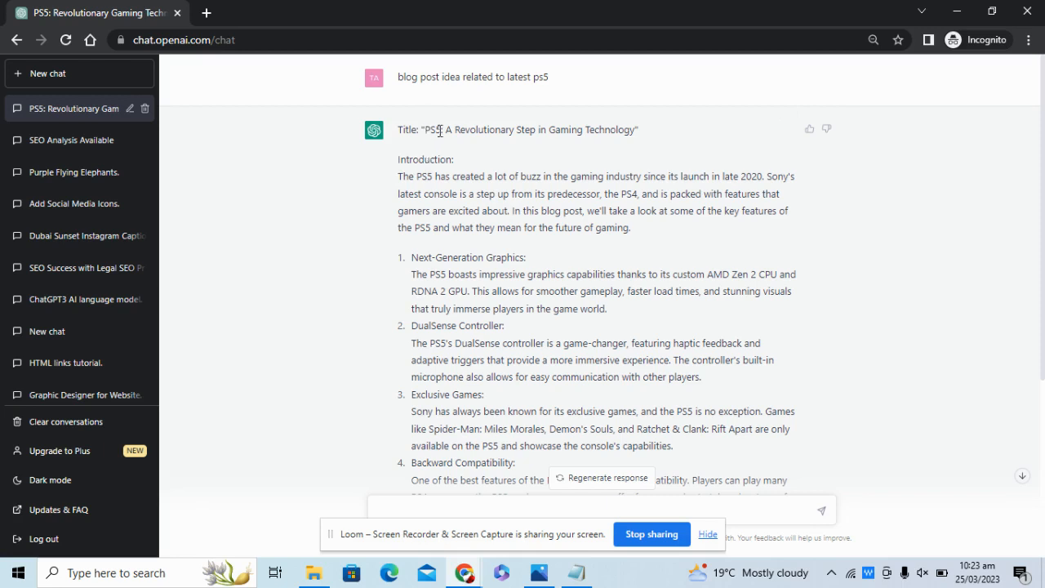
left_click_drag(425, 131, 637, 124)
key("ctrl+c")
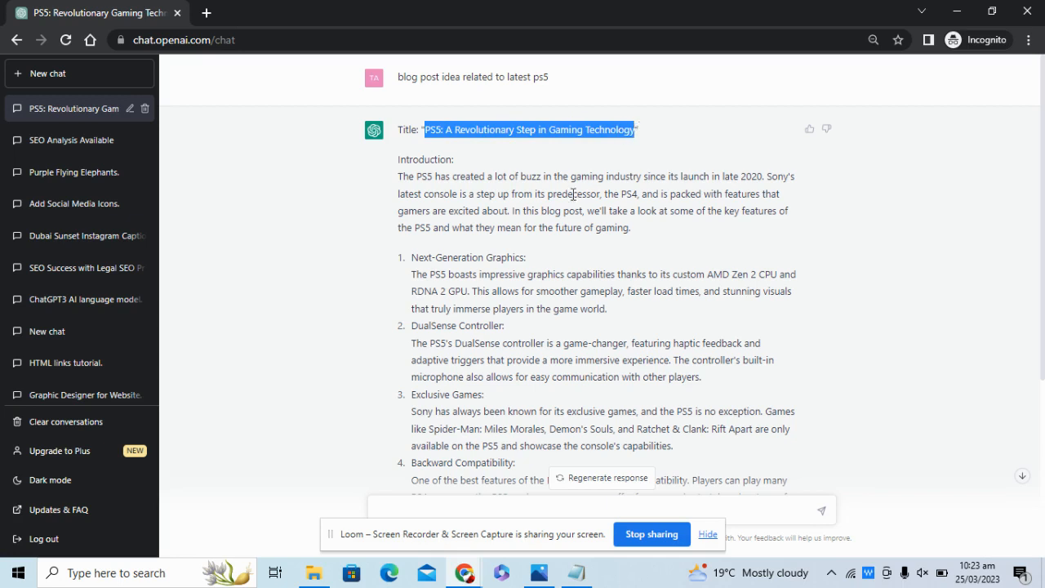
Step: Switch to the WordPress dashboard and create a new post titled "PS5: A Revolutionary Step in Gaming Technology"
mouse_move(461, 571)
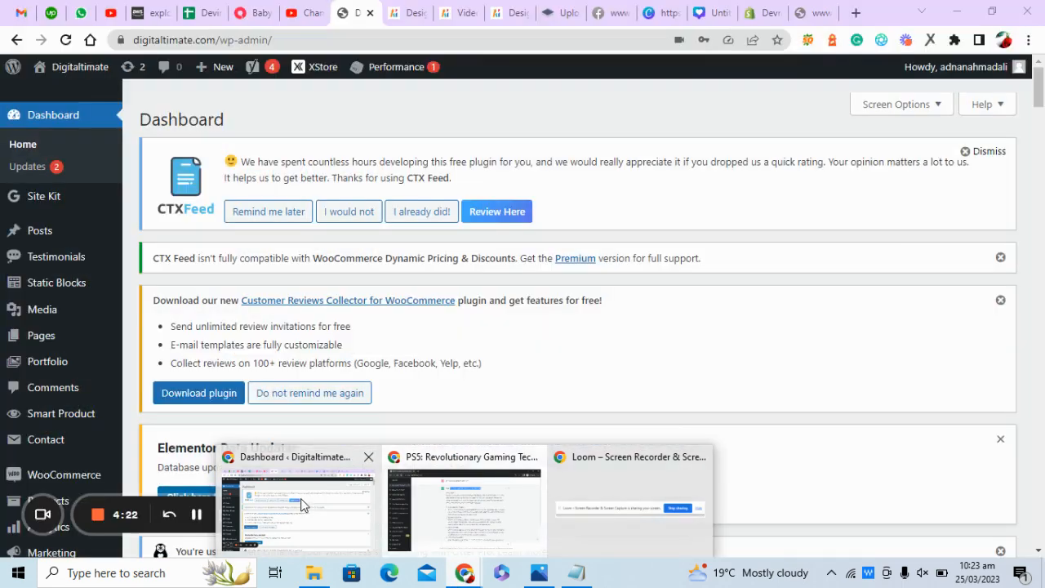
left_click(298, 503)
mouse_move(117, 237)
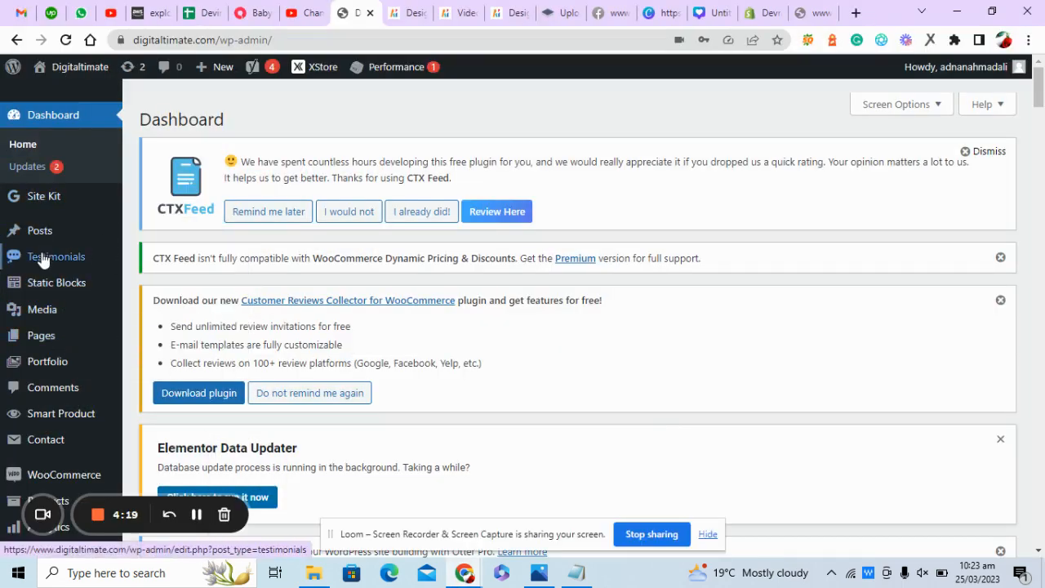
mouse_move(24, 235)
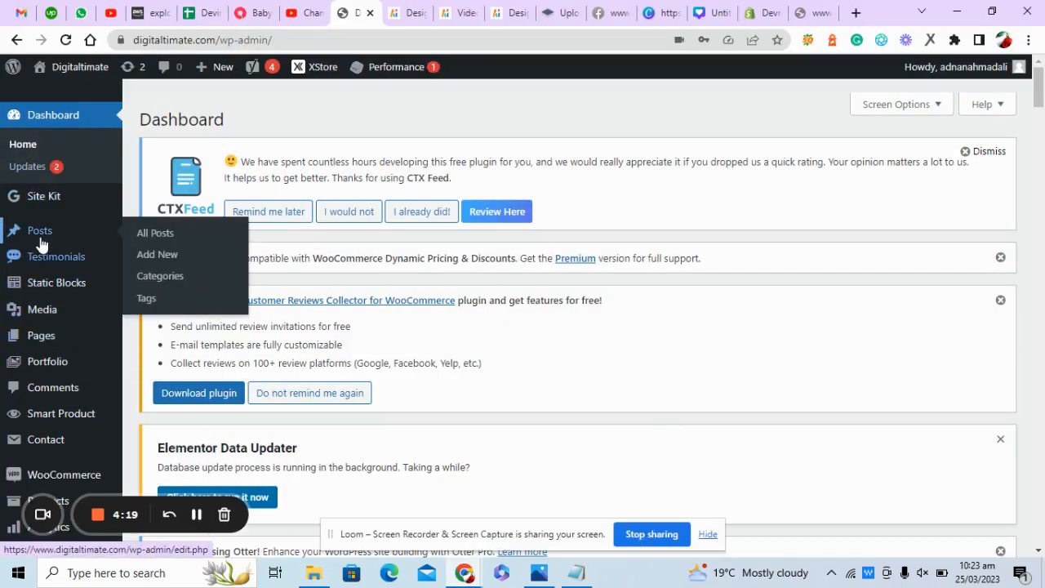
left_click(158, 258)
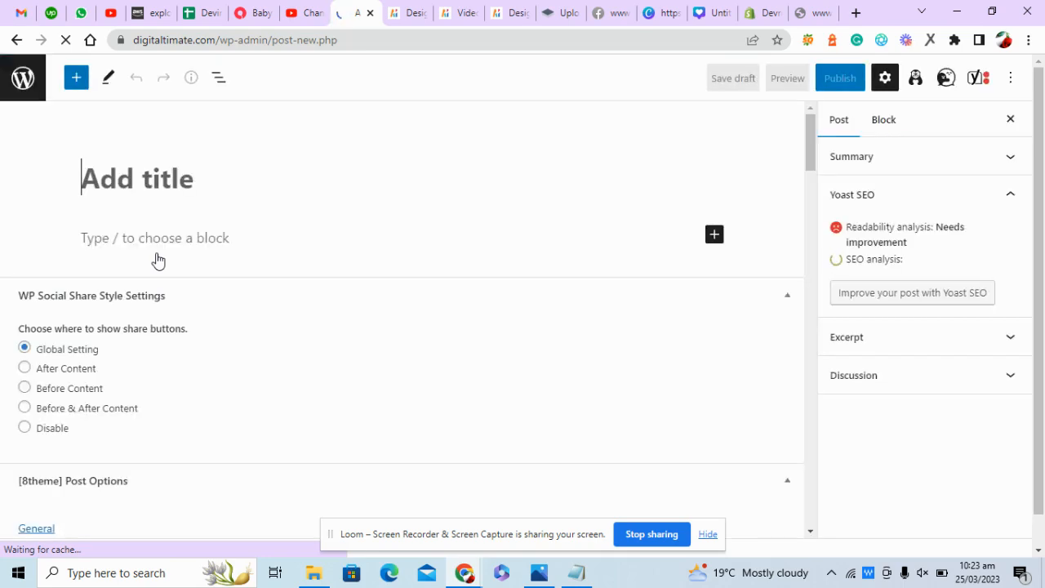
key("ctrl+v")
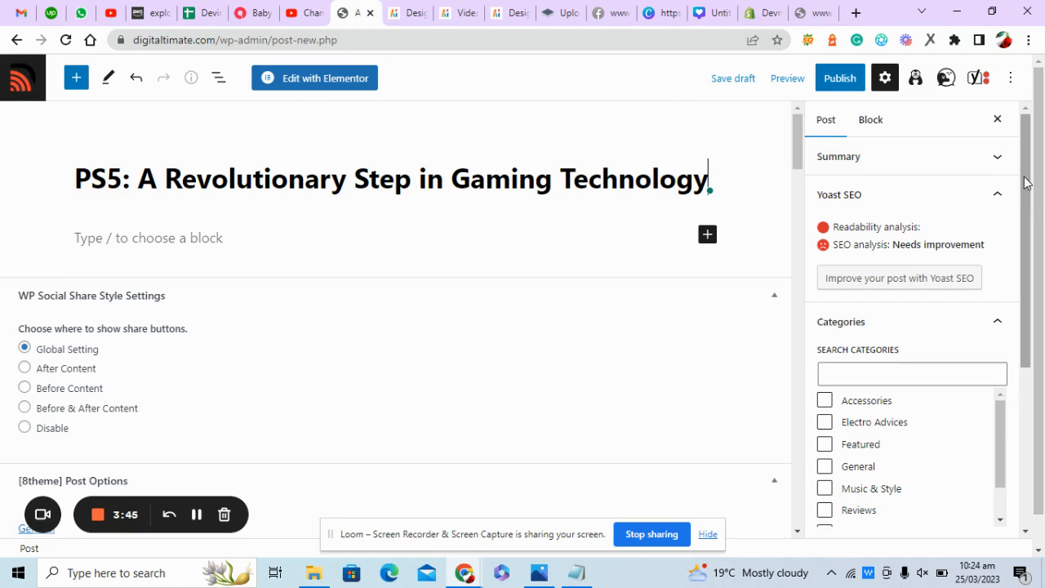
Step: Assign the post to the Featured, General, Reviews and Technology News categories and publish it
left_click_drag(1031, 187, 1034, 263)
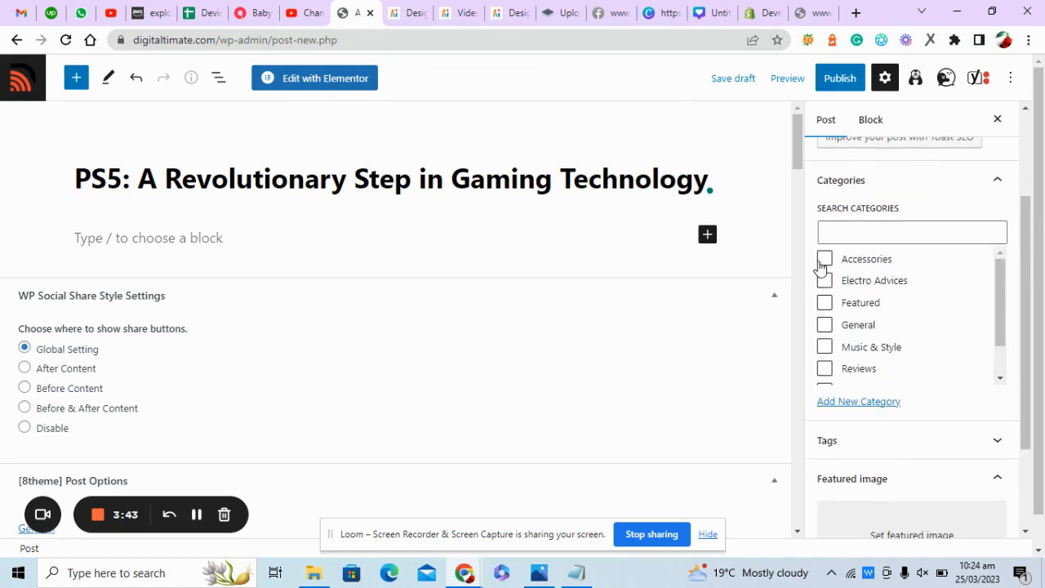
left_click(825, 302)
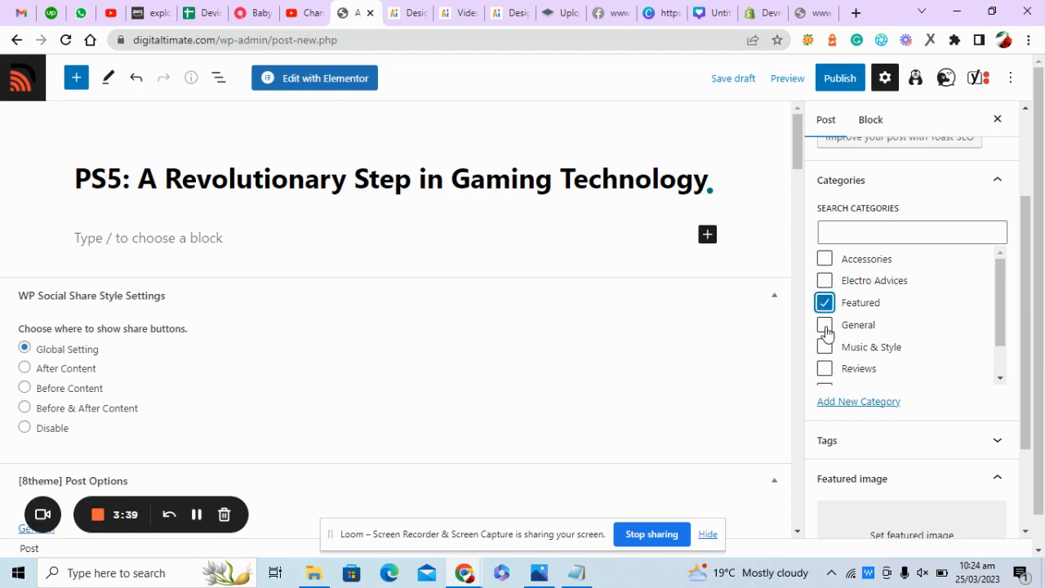
left_click(824, 325)
scroll(1001, 323, "down", 1)
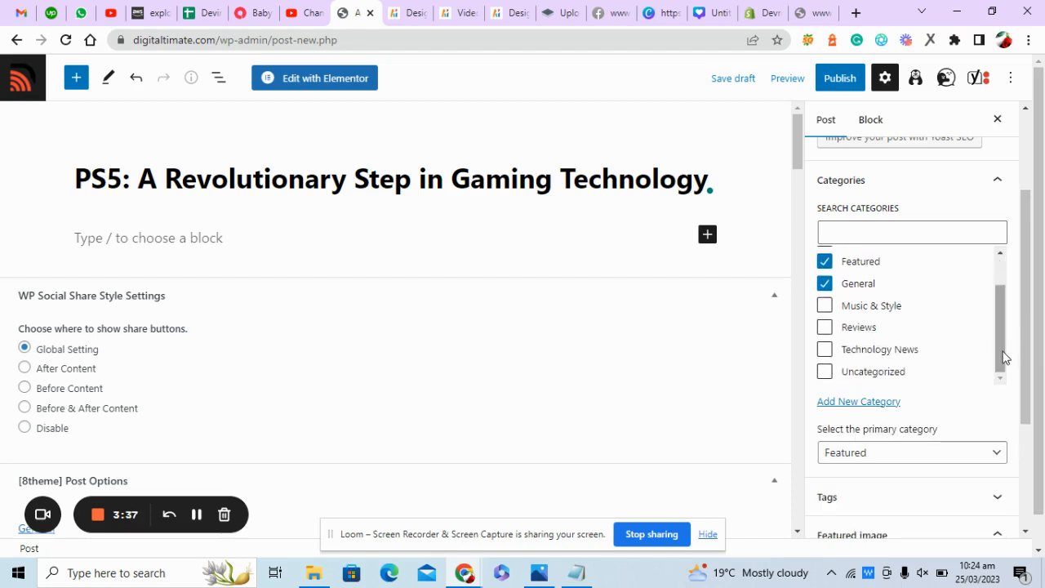
left_click(824, 327)
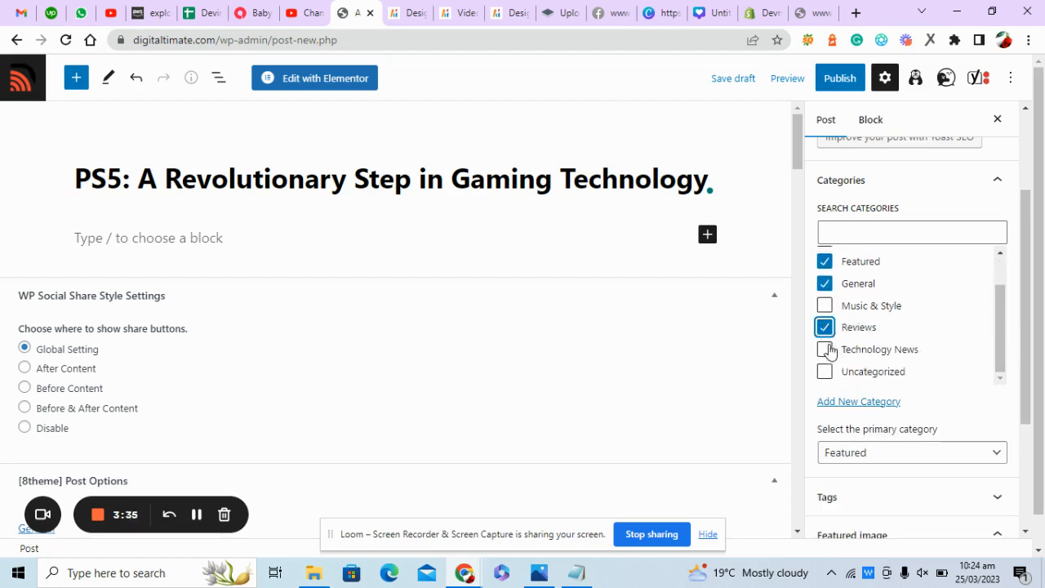
left_click(825, 351)
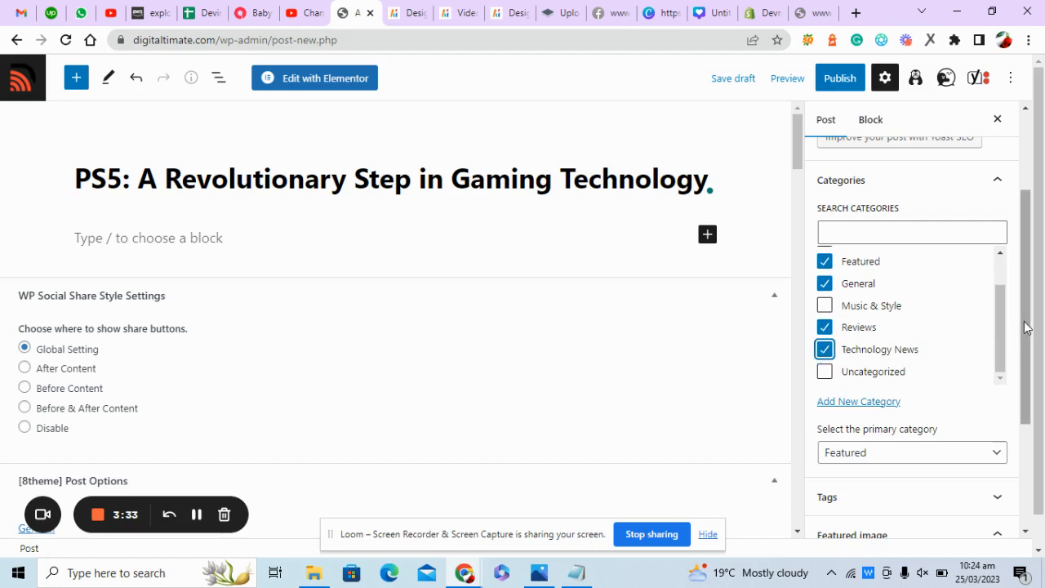
left_click_drag(1033, 327, 1031, 243)
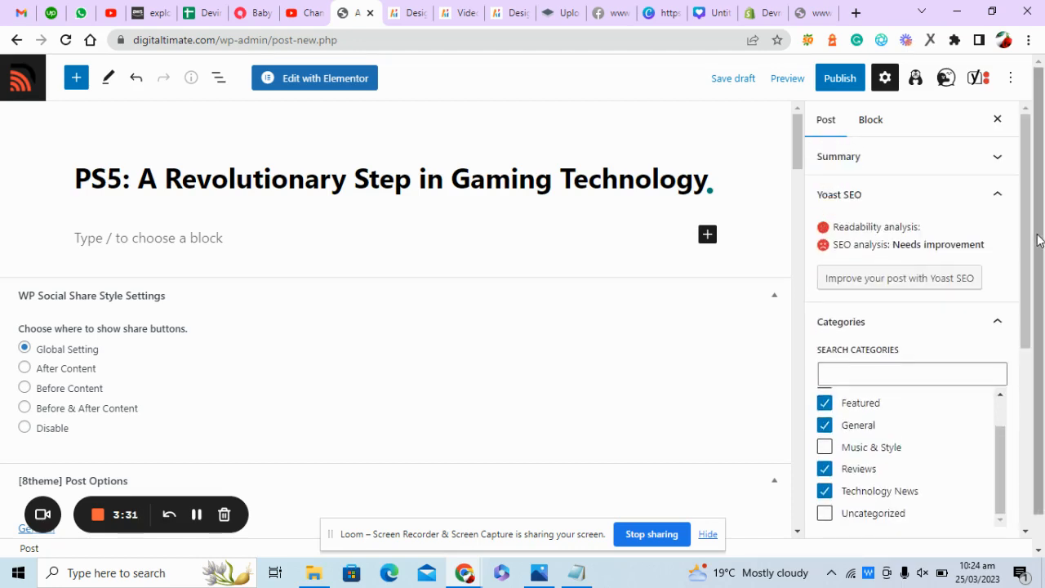
left_click(841, 78)
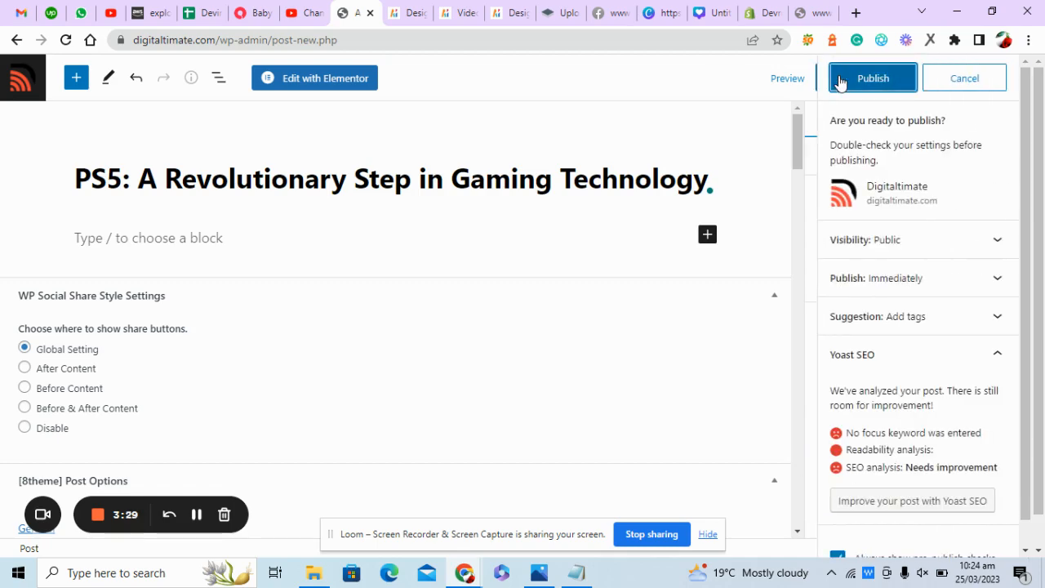
left_click(842, 79)
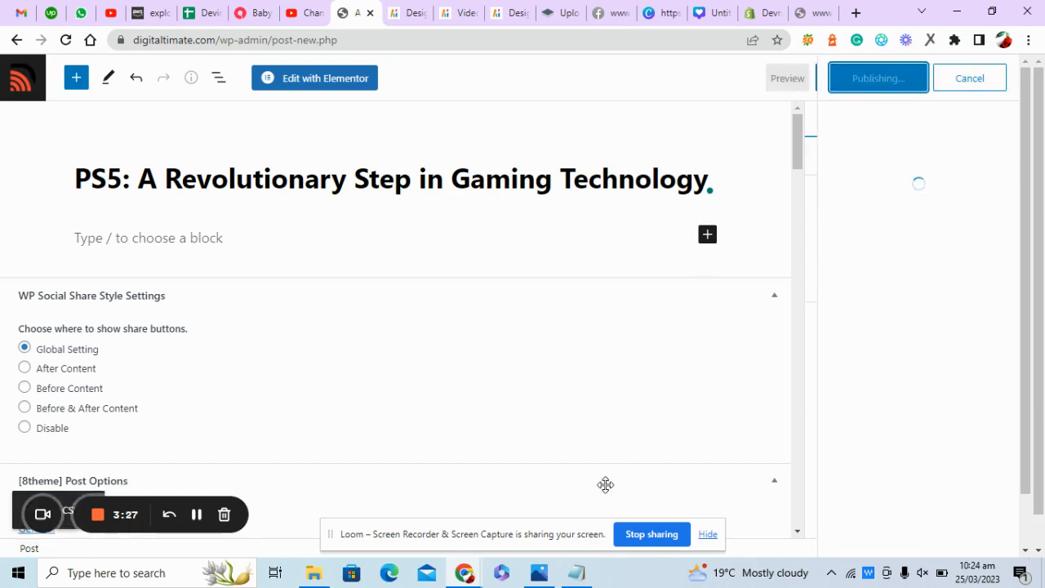
Step: Switch to the ChatGPT window and copy the article body from the Introduction through the end of the Conclusion
mouse_move(569, 566)
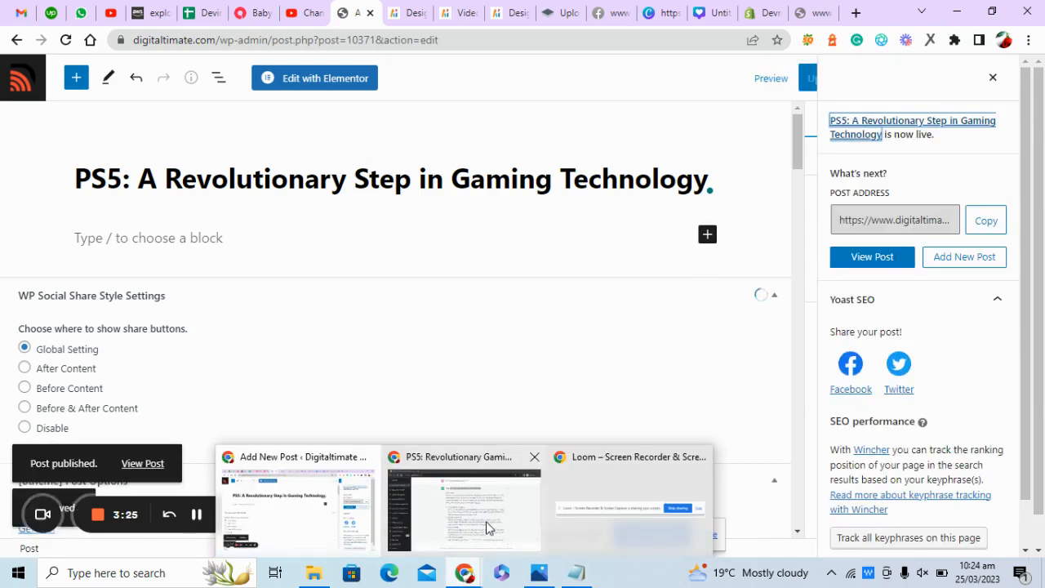
left_click(486, 490)
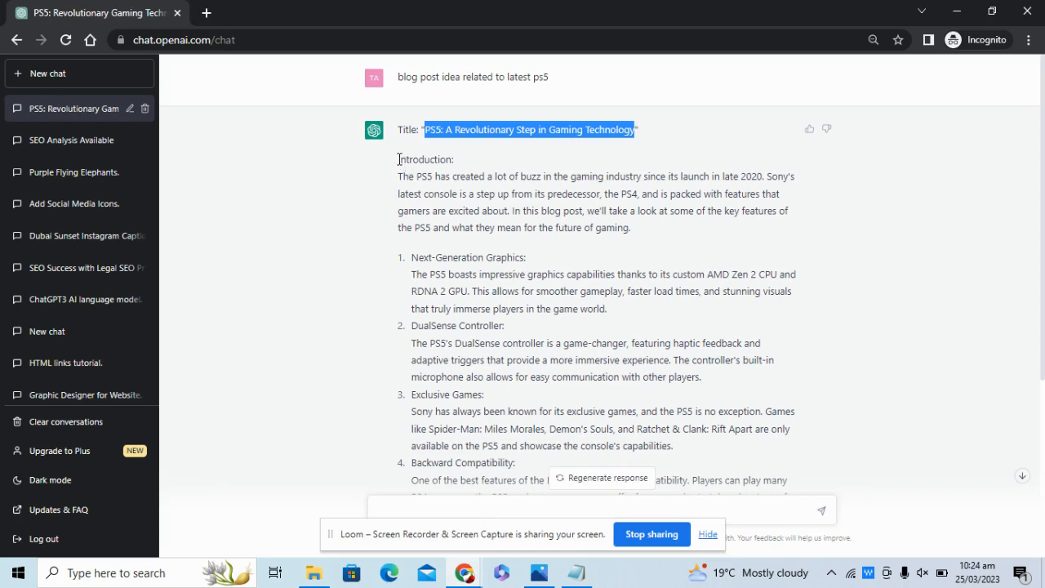
left_click_drag(399, 159, 776, 415)
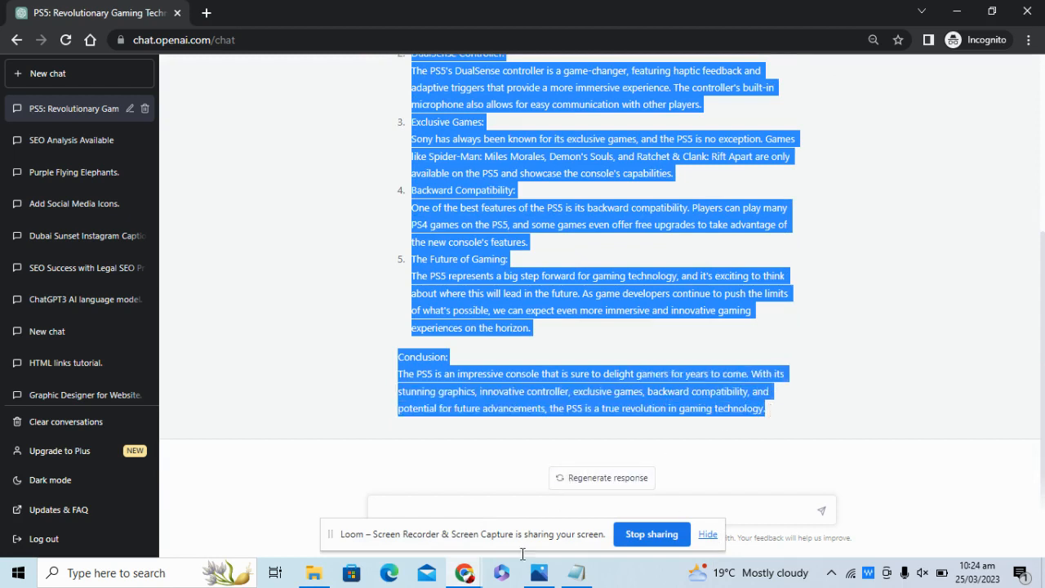
Step: Switch back to the WordPress post and open it for editing with Elementor
mouse_move(457, 576)
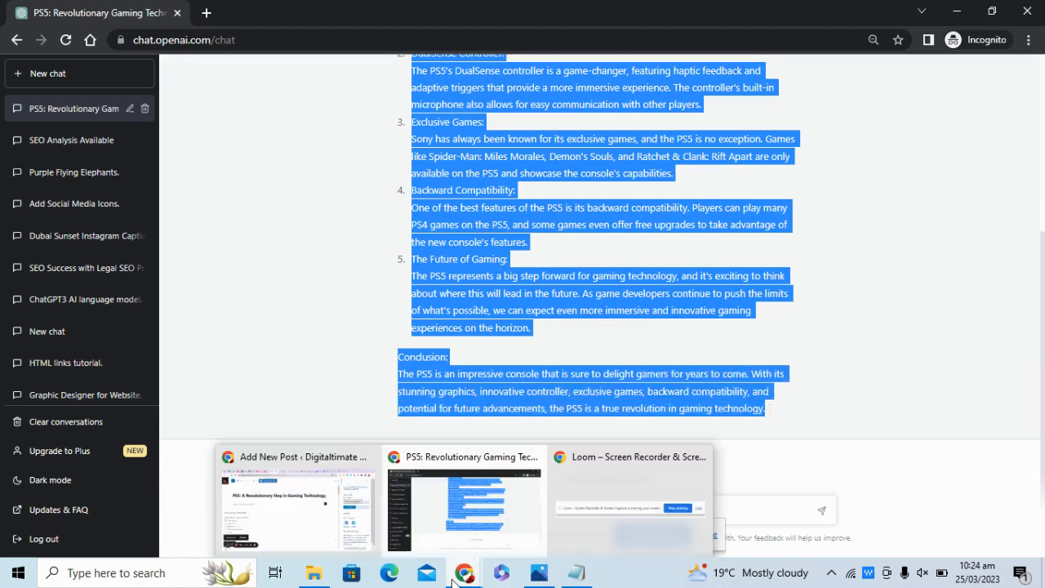
left_click(331, 520)
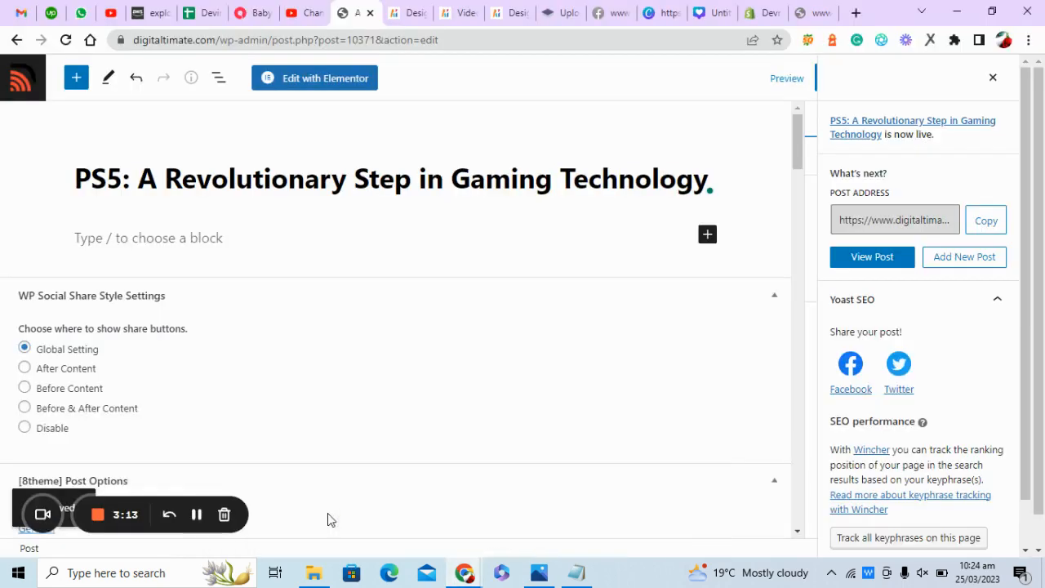
left_click(309, 81)
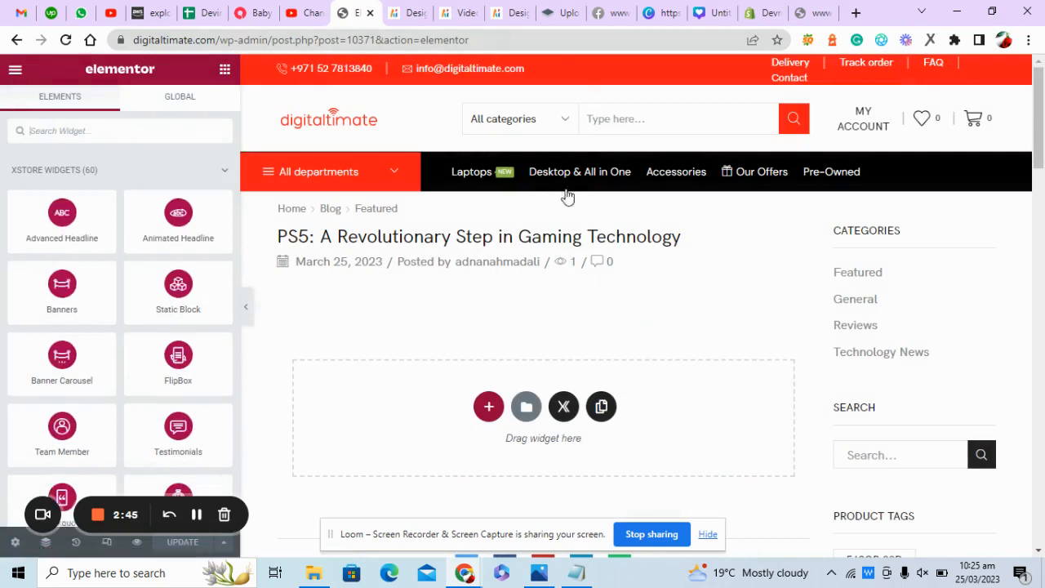
Step: Add a one-column section below the post title and place a Text Editor widget in it
left_click(488, 406)
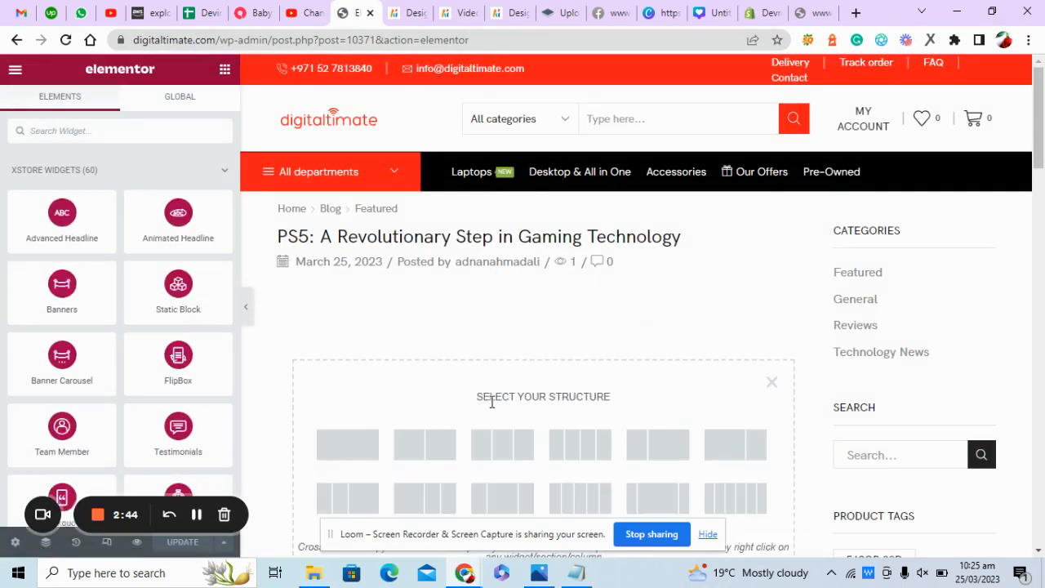
left_click(357, 448)
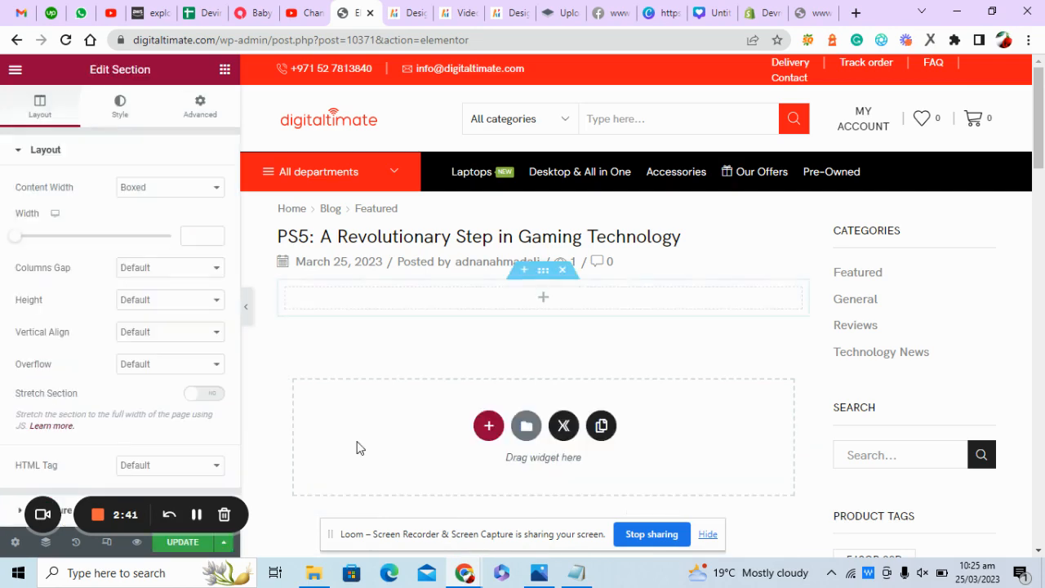
left_click(543, 299)
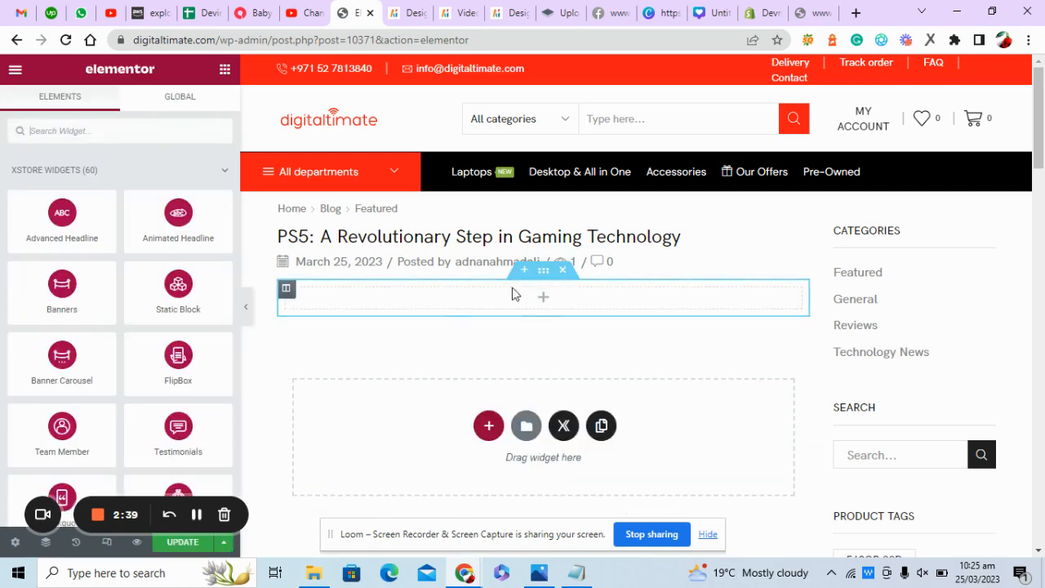
left_click(131, 130)
type("text")
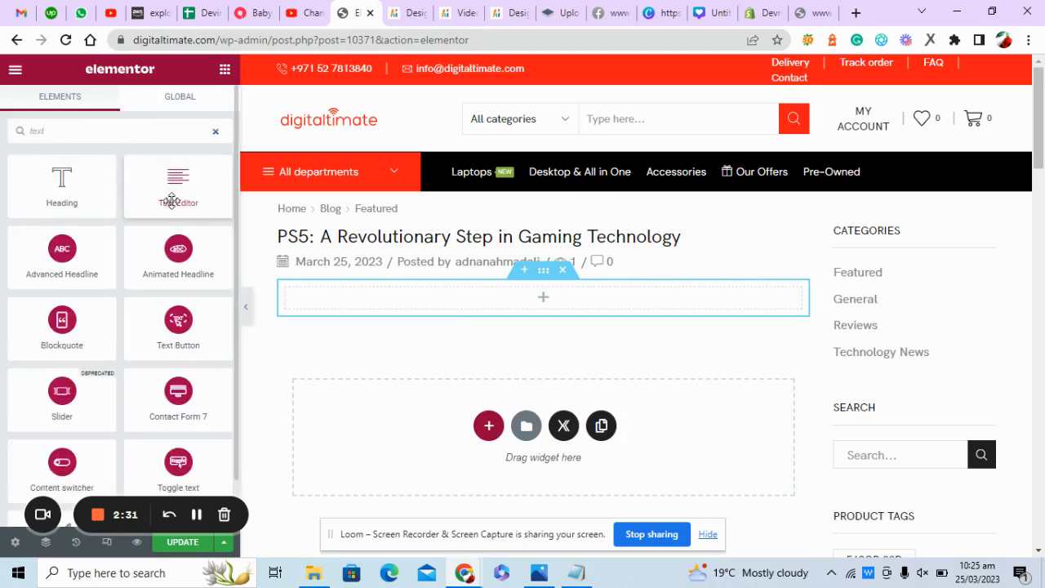
left_click_drag(170, 194, 524, 301)
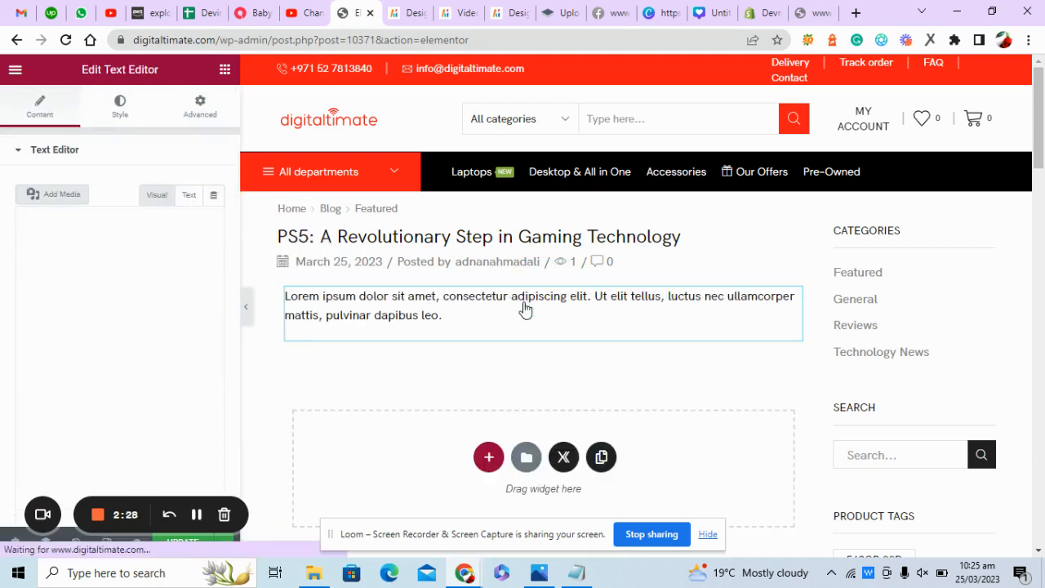
Step: Replace the placeholder text in the Text Editor widget with the copied article body
triple_click(168, 390)
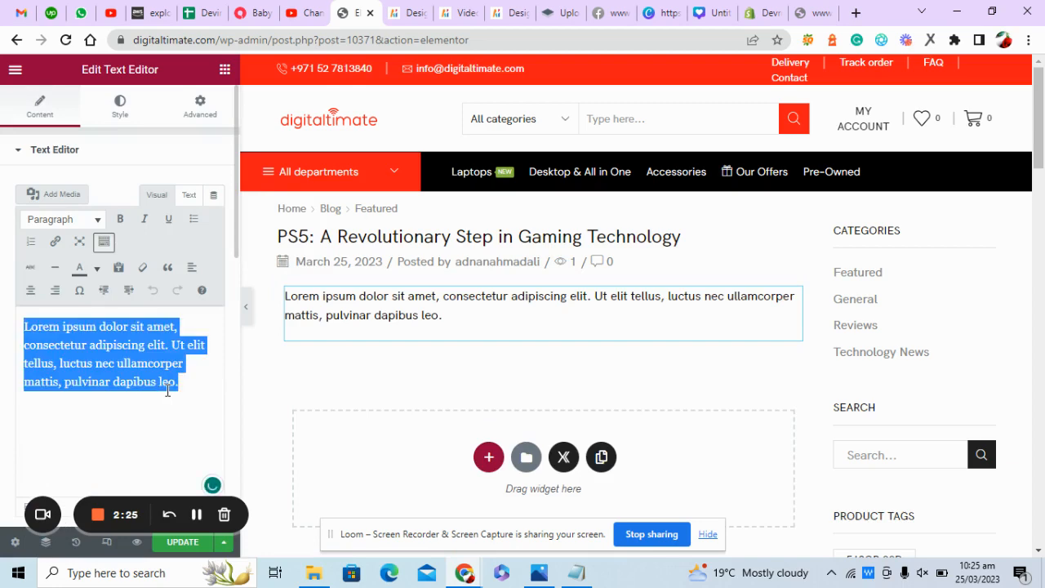
key("ctrl+v")
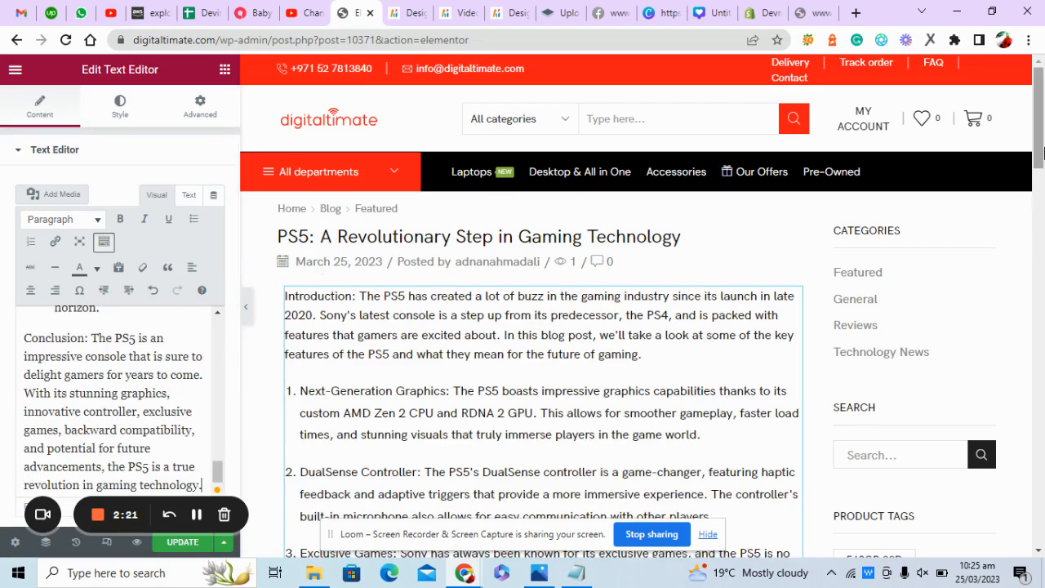
mouse_move(1039, 148)
left_mouse_down()
mouse_move(1042, 242)
mouse_move(1042, 151)
left_mouse_up()
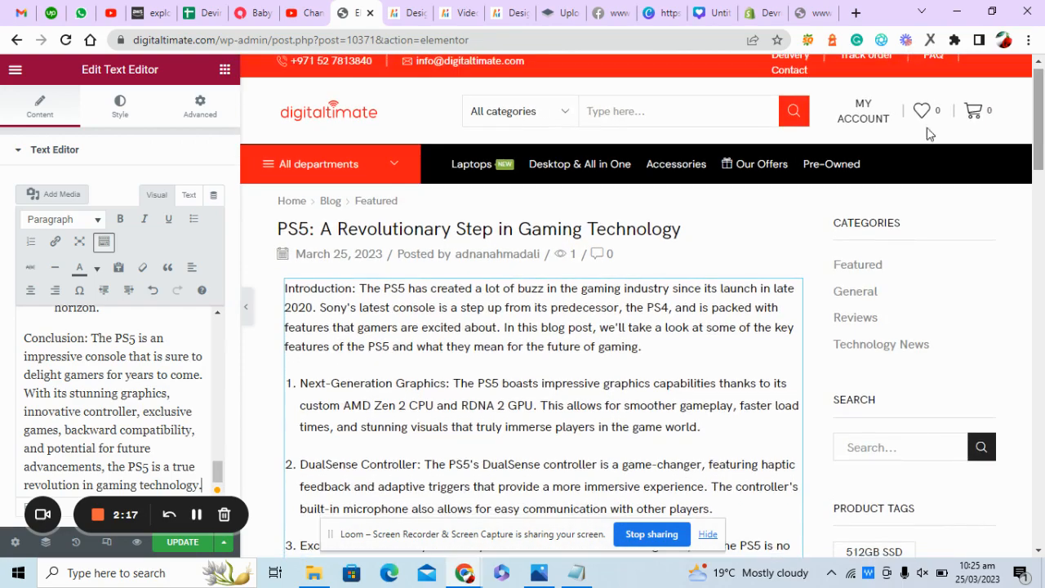
Step: Split the first paragraph after "Introduction:" so that the label stands on its own line
left_click_drag(219, 479, 217, 328)
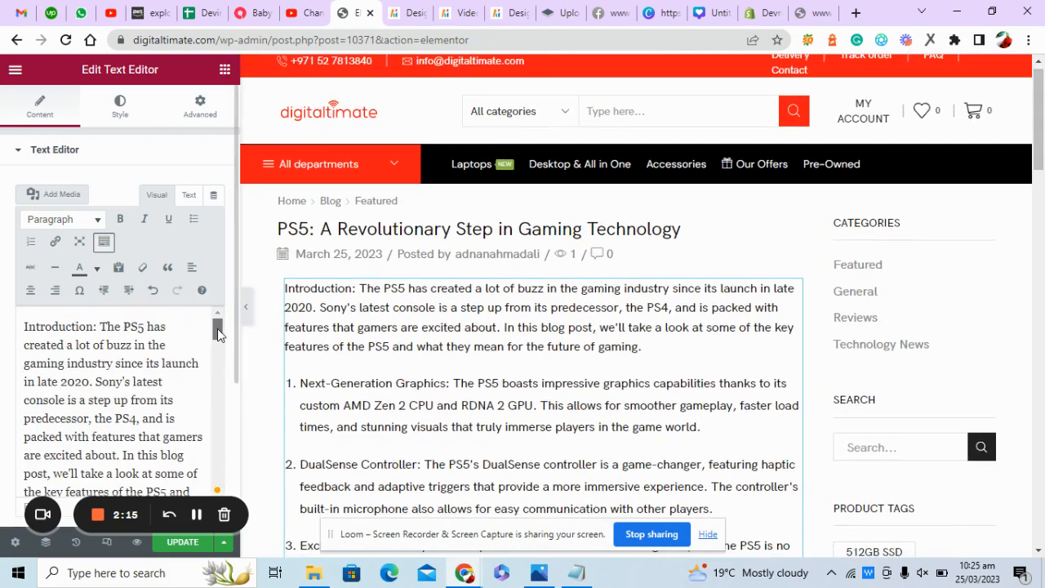
left_click(100, 327)
key("Return")
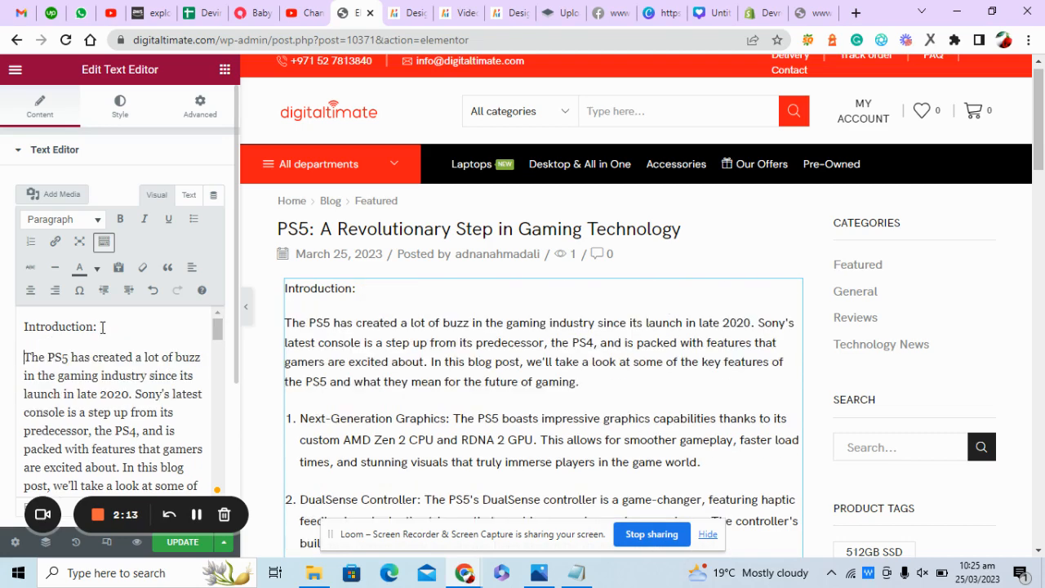
Step: Format the "Introduction:" line as Heading 2
double_click(24, 329)
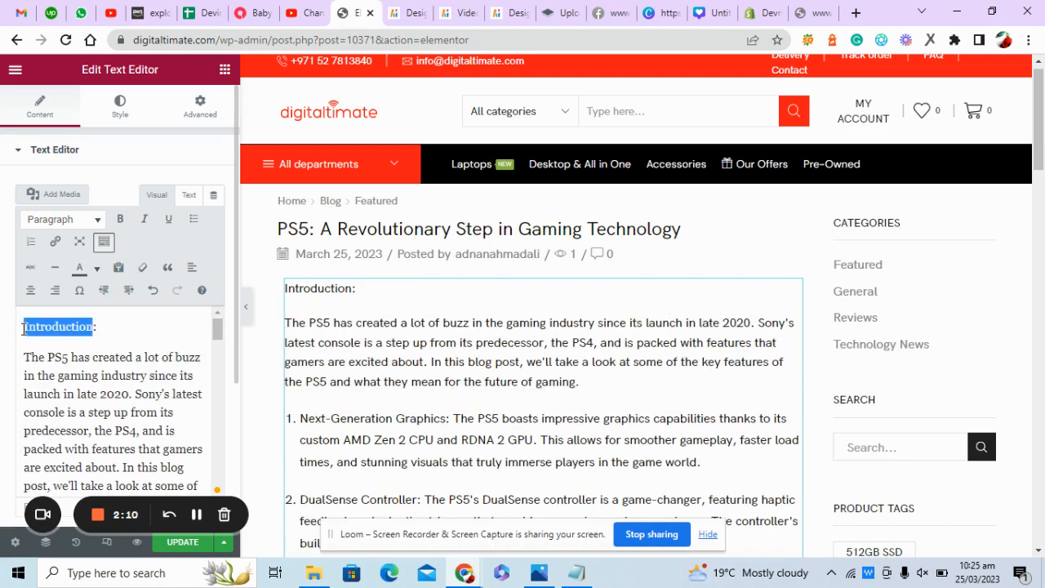
left_click(83, 221)
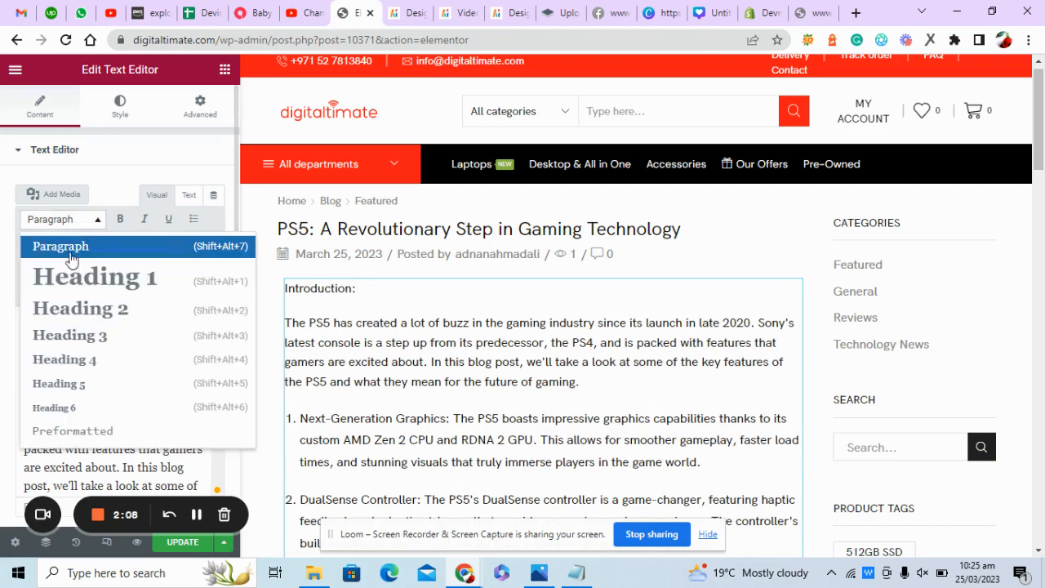
left_click(74, 322)
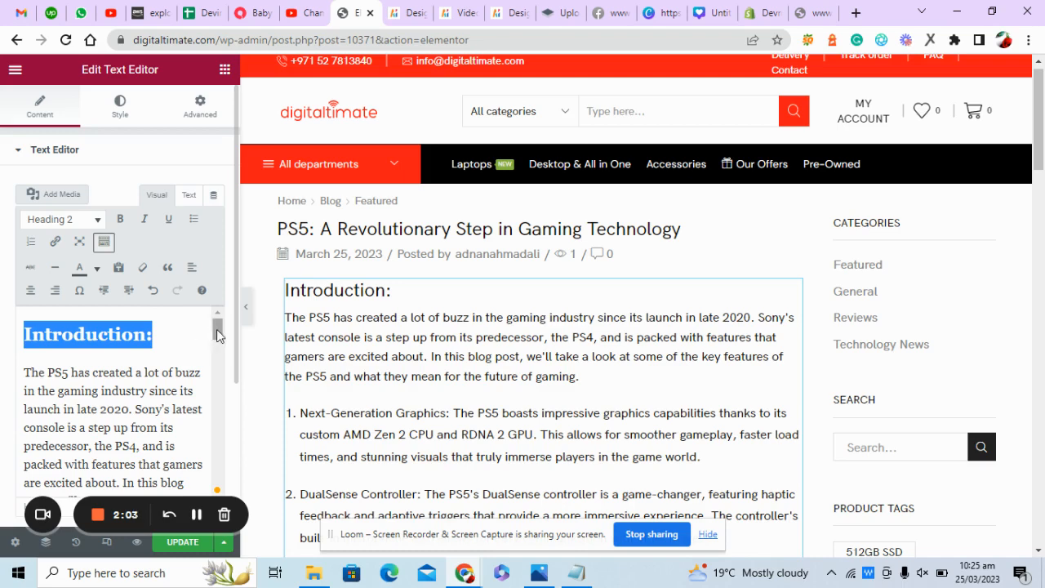
Step: Split the last paragraph after "Conclusion:" and format that label as Heading 3
left_click_drag(217, 332, 220, 468)
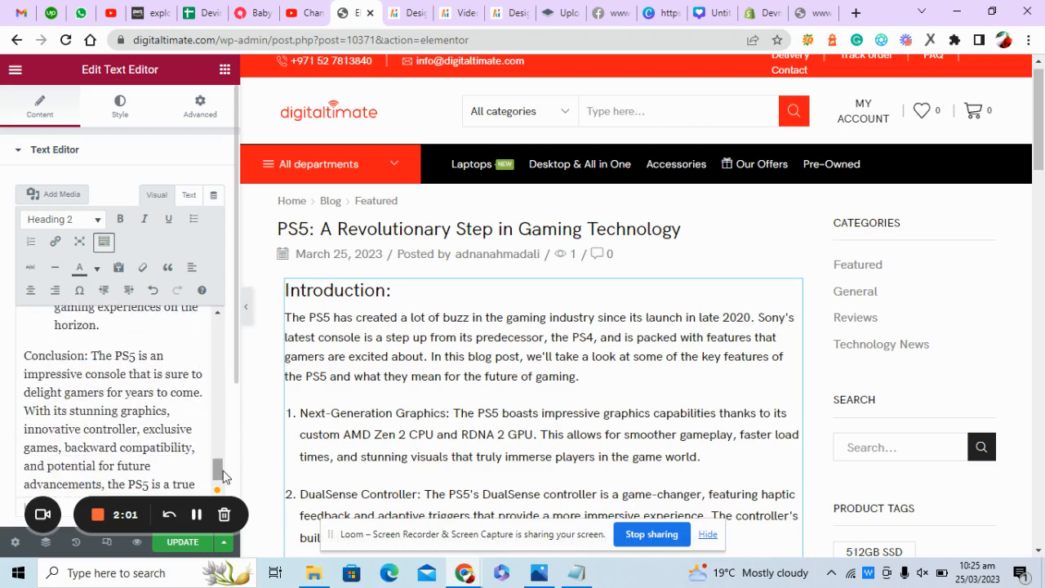
left_click(91, 356)
key("Return")
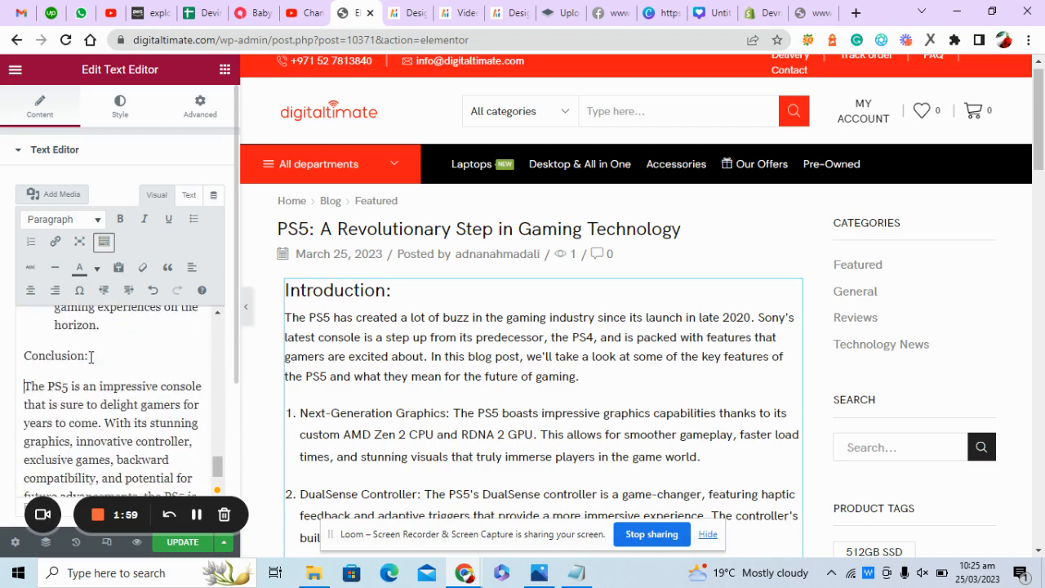
left_click_drag(45, 356, 33, 356)
triple_click(35, 356)
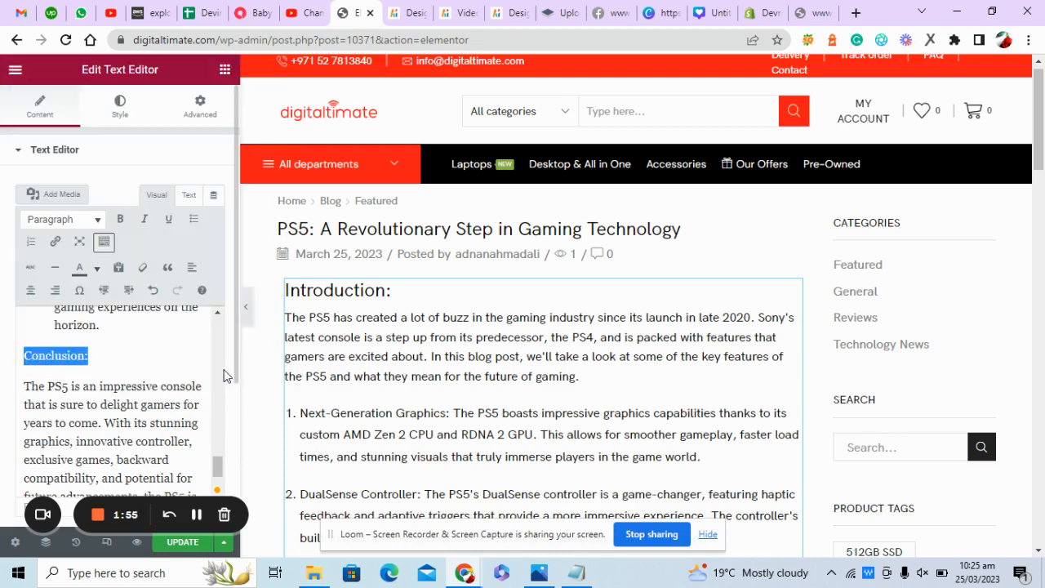
left_click(76, 219)
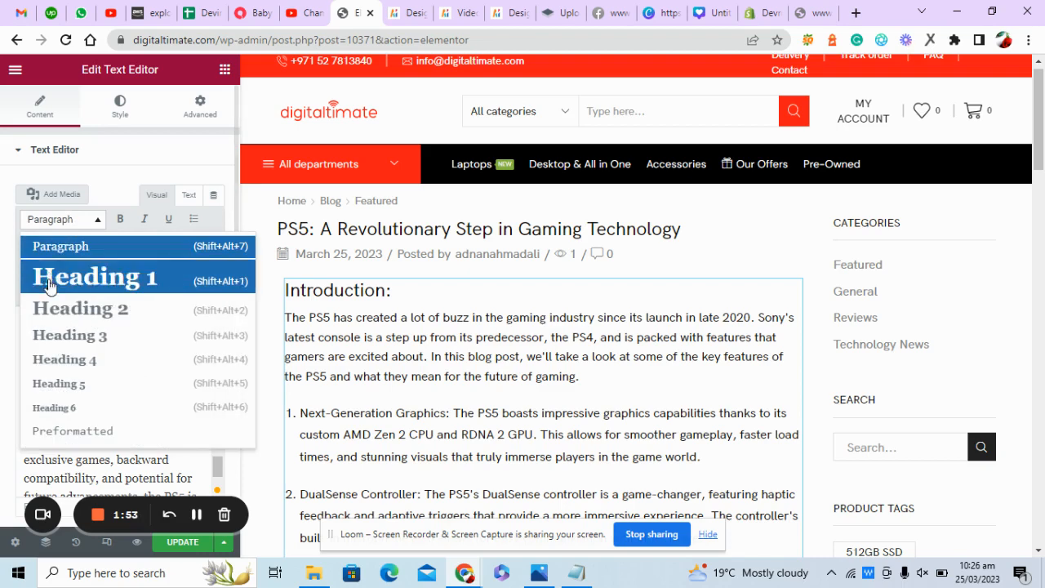
left_click(70, 336)
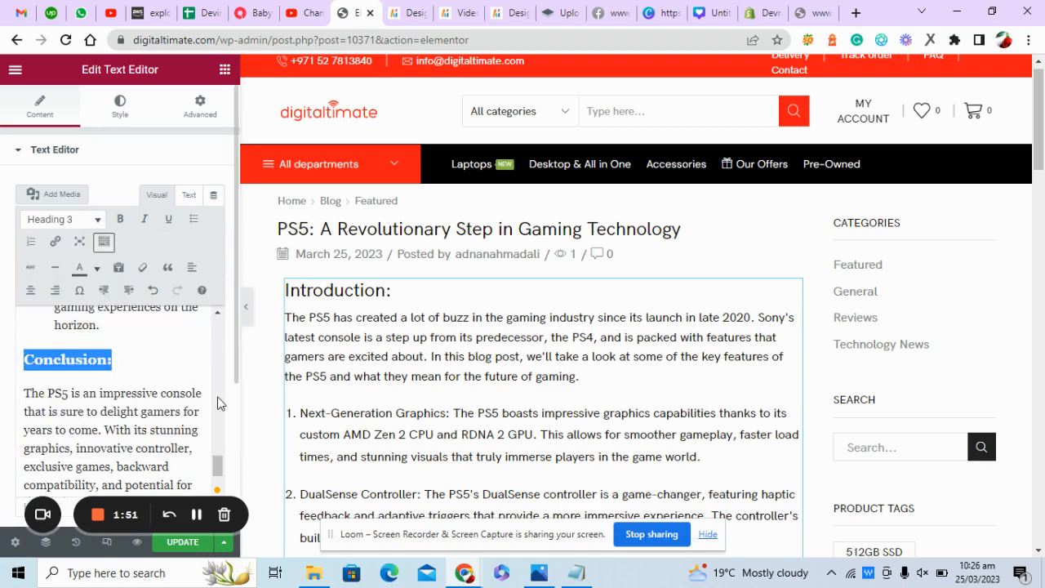
Step: Make the "Next-Generation Graphics:" label in the first numbered list item bold
left_click_drag(217, 467, 217, 325)
scroll(151, 338, "down", 5)
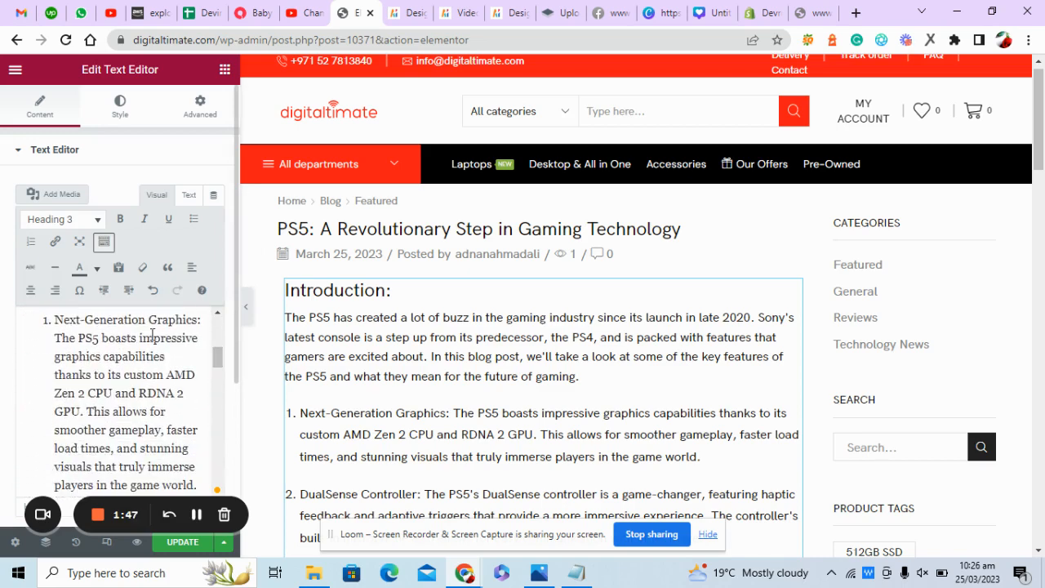
left_click(202, 319)
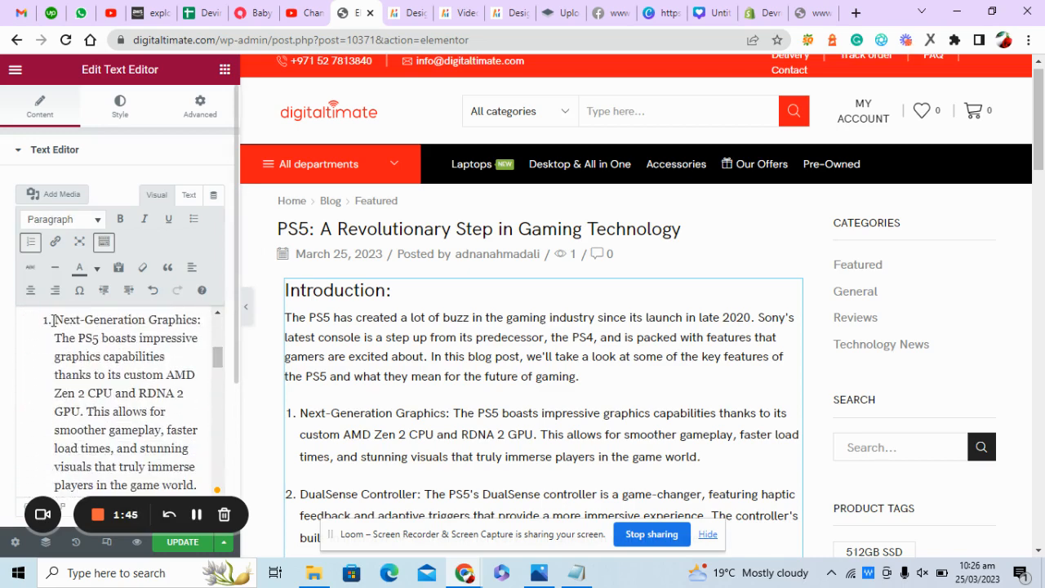
left_click_drag(54, 319, 205, 421)
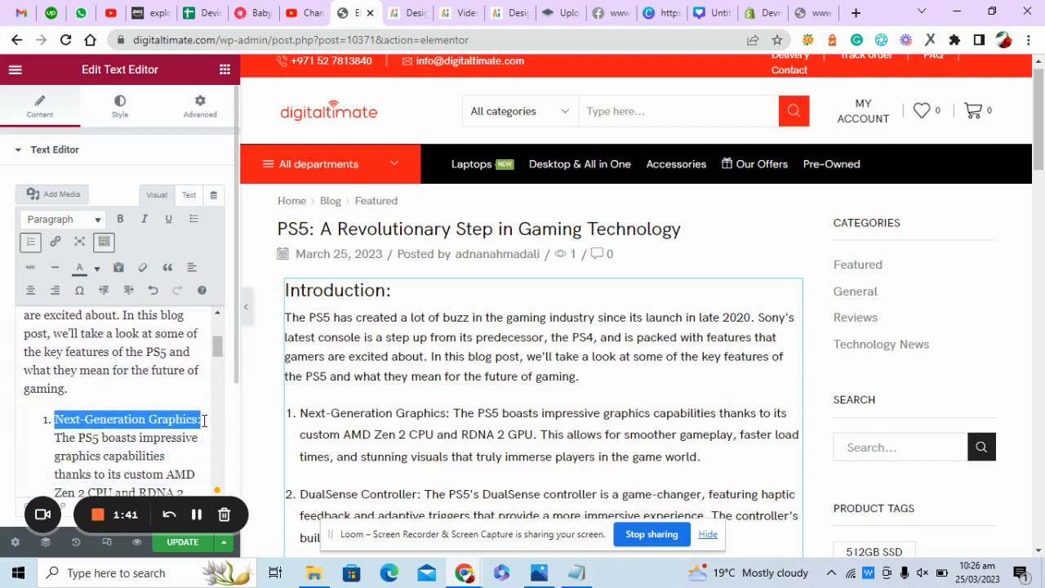
left_click(120, 219)
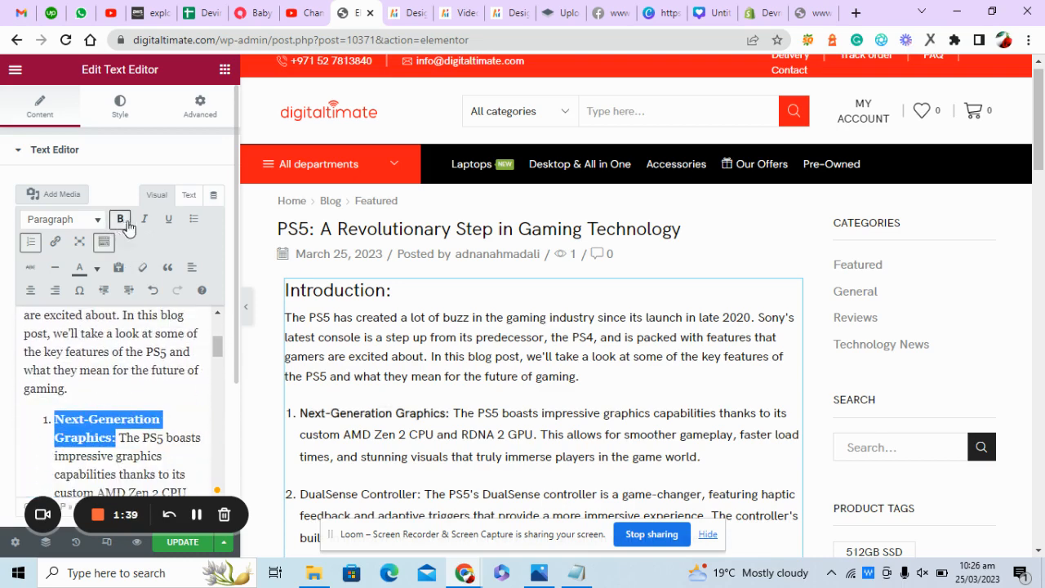
Step: Make the "DualSense Controller:" and "Exclusive Games:" labels in list items 2 and 3 bold
left_click_drag(217, 346, 58, 374)
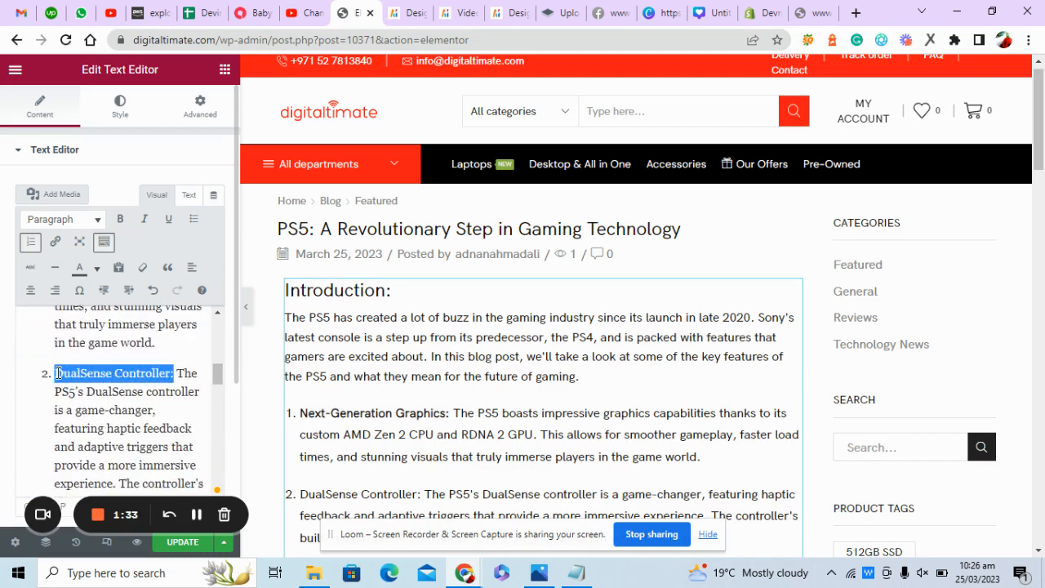
left_click(120, 220)
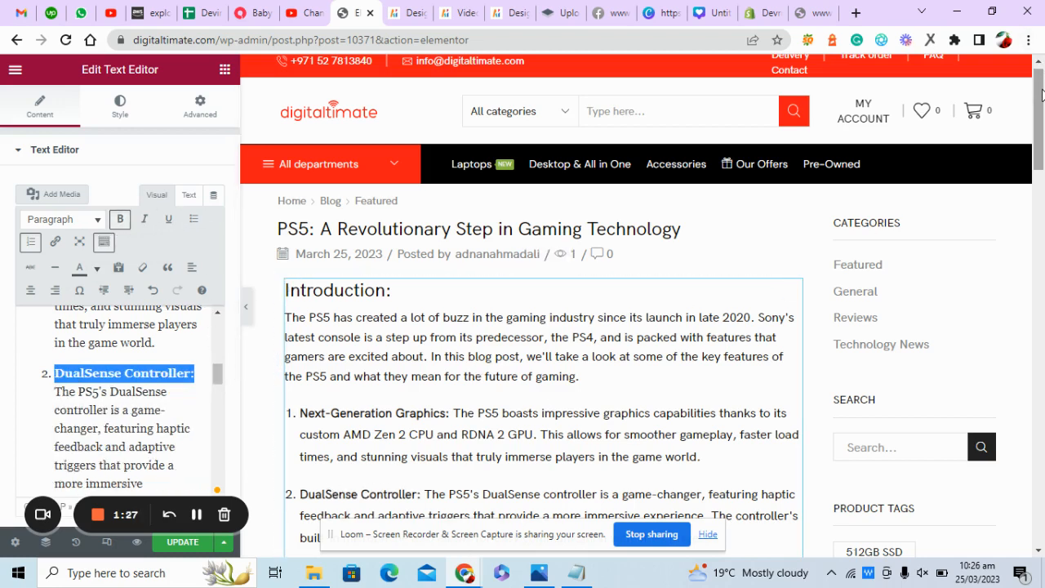
left_click_drag(1042, 70, 1043, 161)
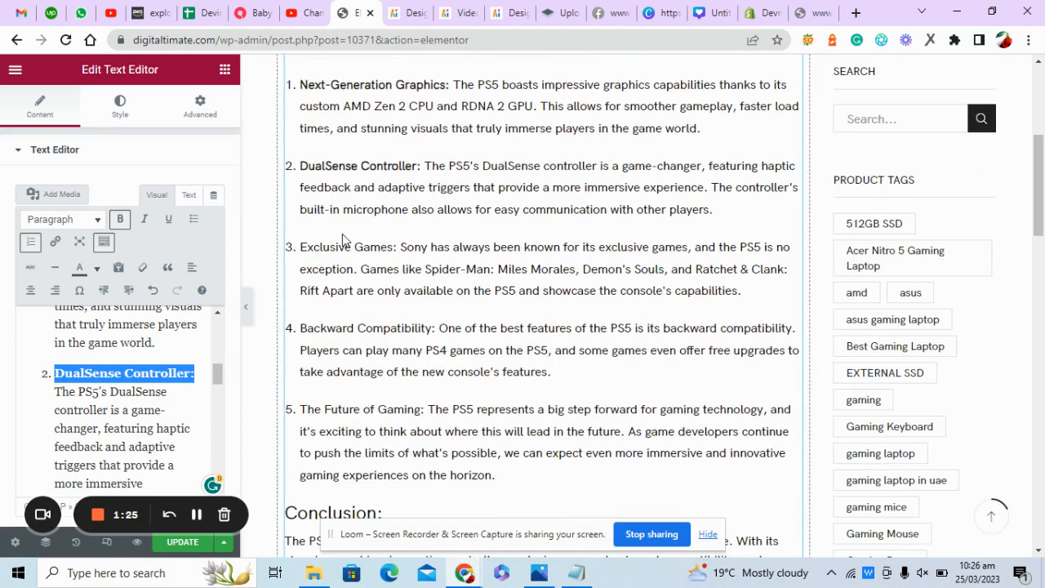
left_click_drag(216, 374, 216, 405)
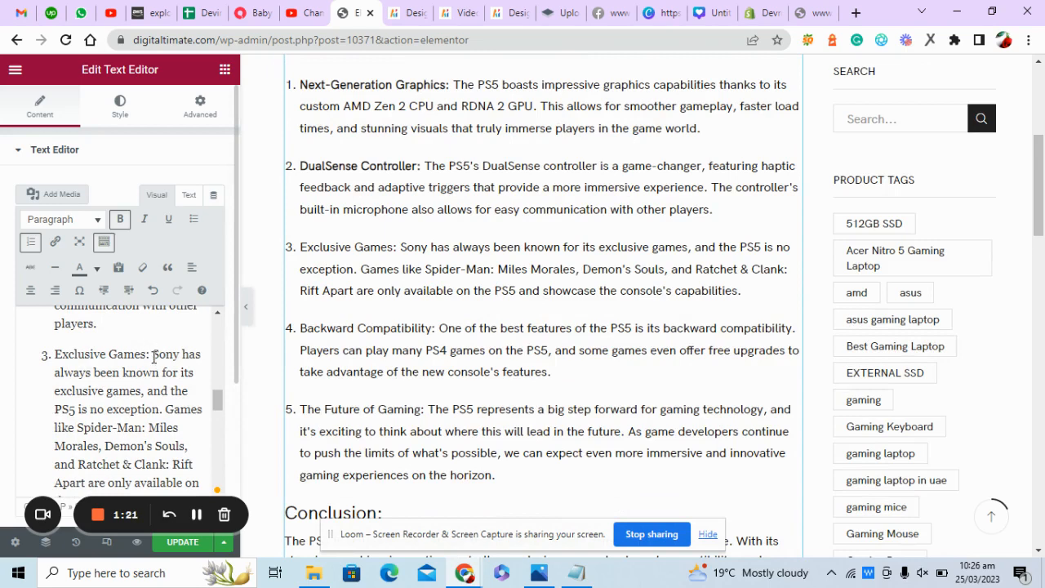
left_click_drag(153, 357, 54, 360)
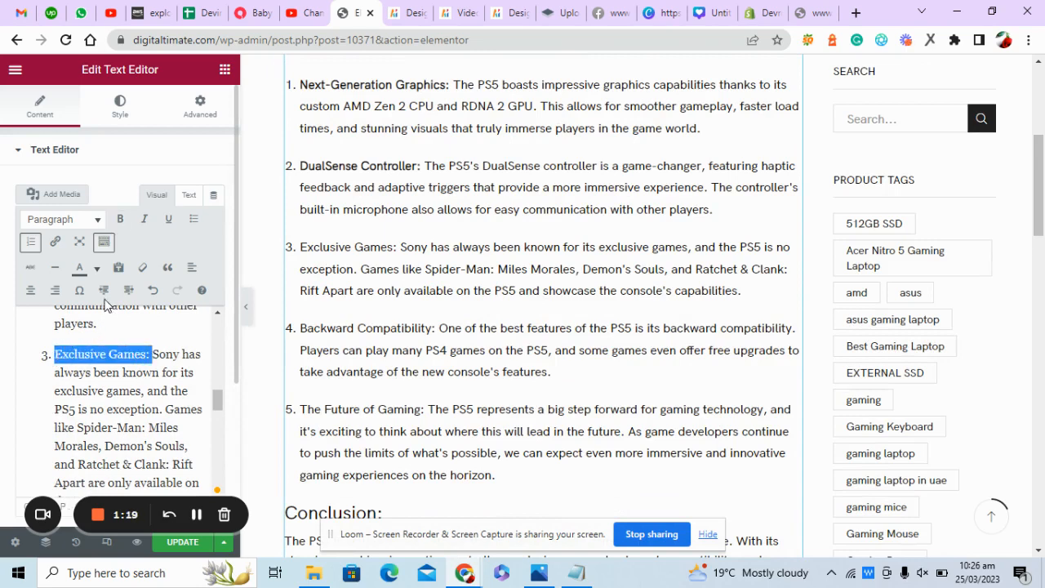
left_click(120, 222)
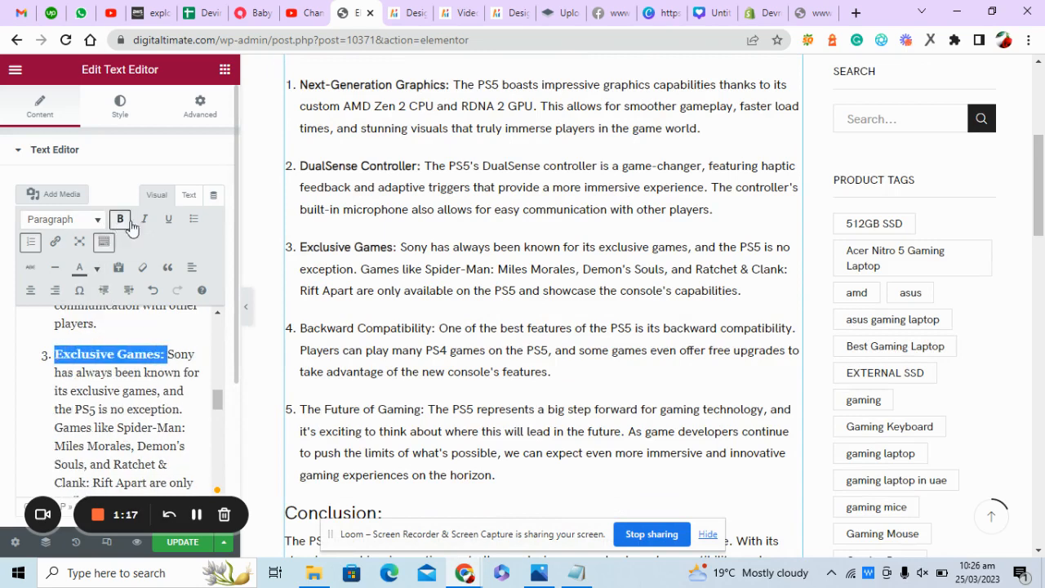
Step: Make the "Backward Compatibility:" and "The Future of Gaming:" labels in list items 4 and 5 bold
left_click_drag(216, 399, 217, 420)
left_click_drag(193, 381, 58, 383)
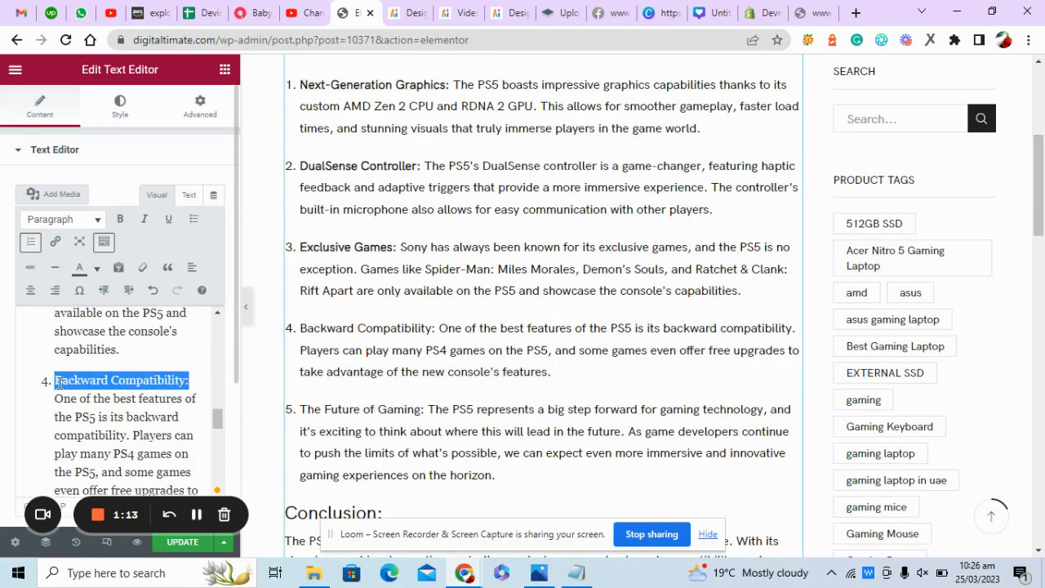
left_click(120, 219)
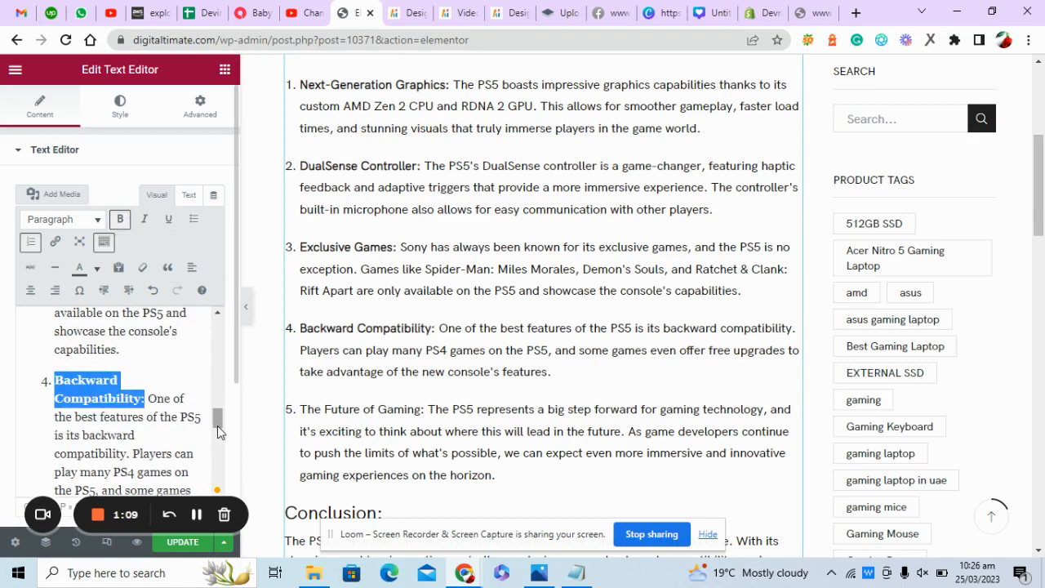
left_click_drag(219, 431, 220, 444)
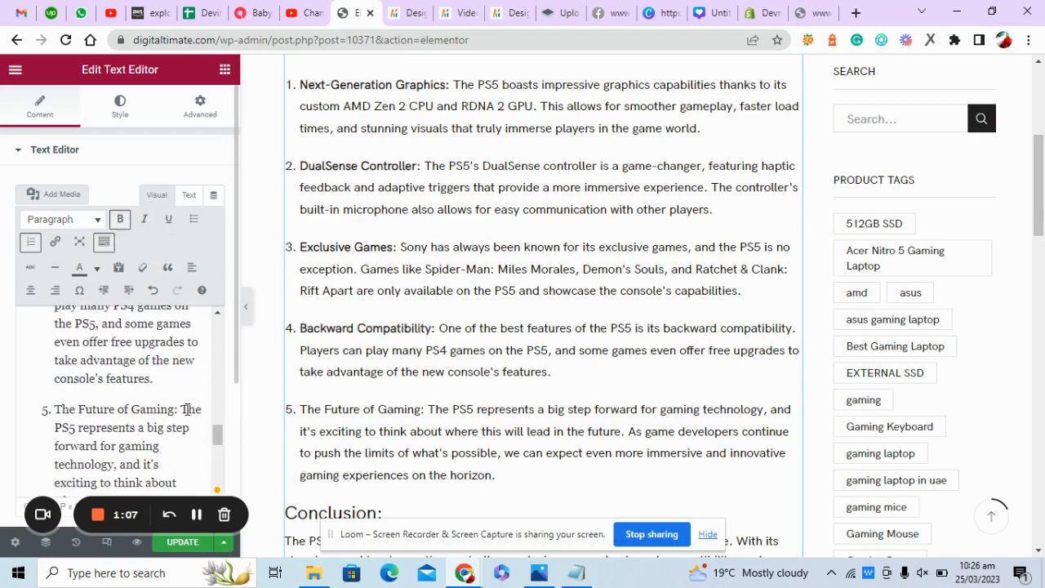
left_click_drag(181, 409, 48, 418)
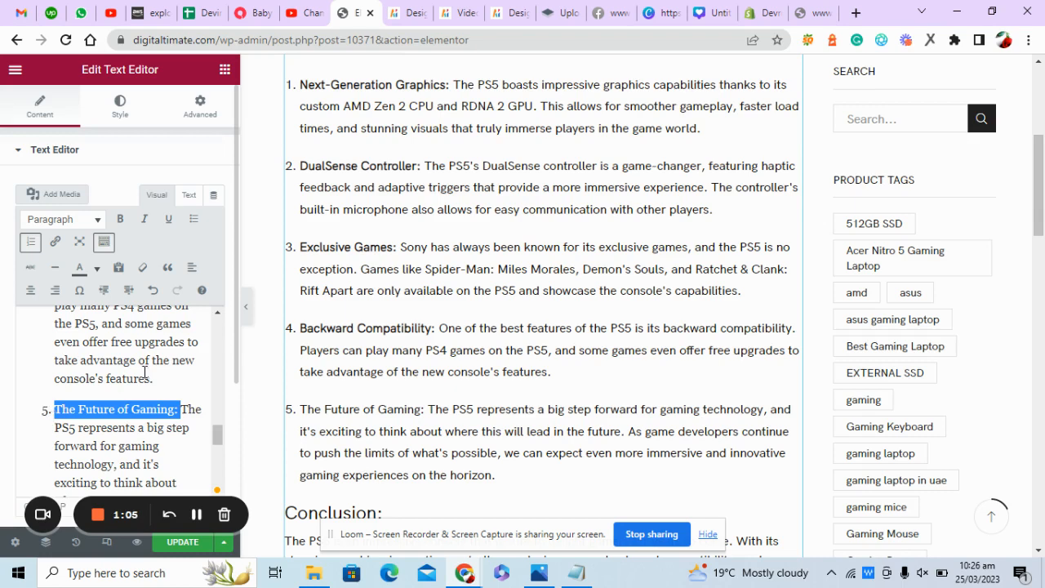
left_click(120, 220)
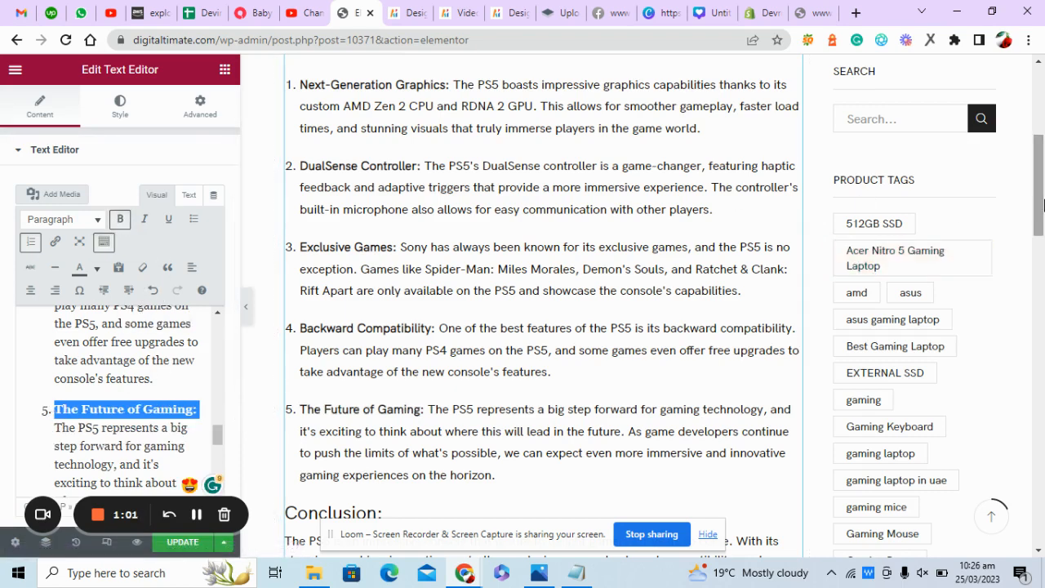
Step: Copy the "Conclusion:" heading and its paragraph, delete them from the text widget, and update the post
left_click_drag(1040, 207, 1043, 251)
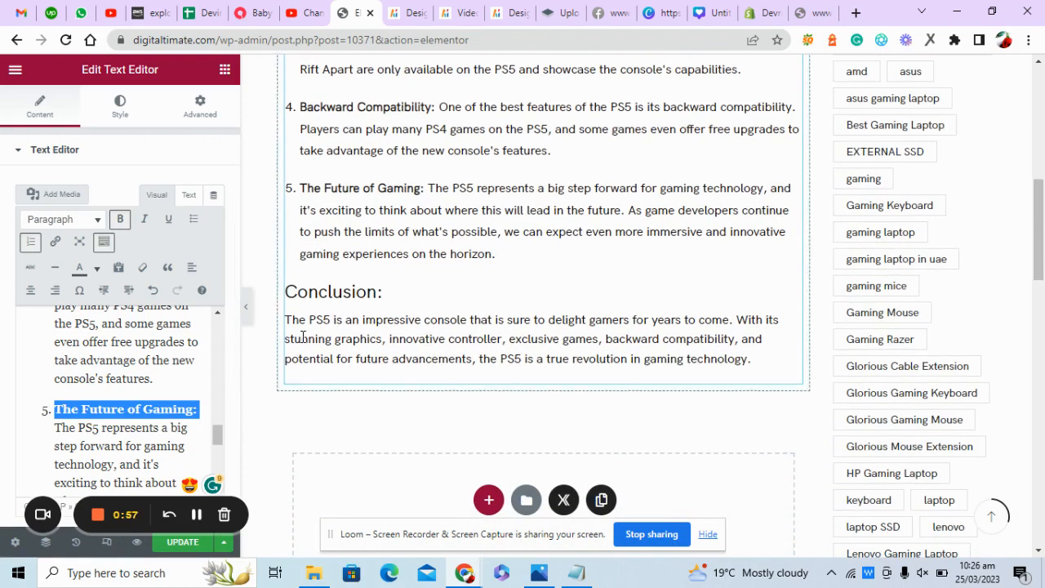
left_click_drag(217, 435, 219, 473)
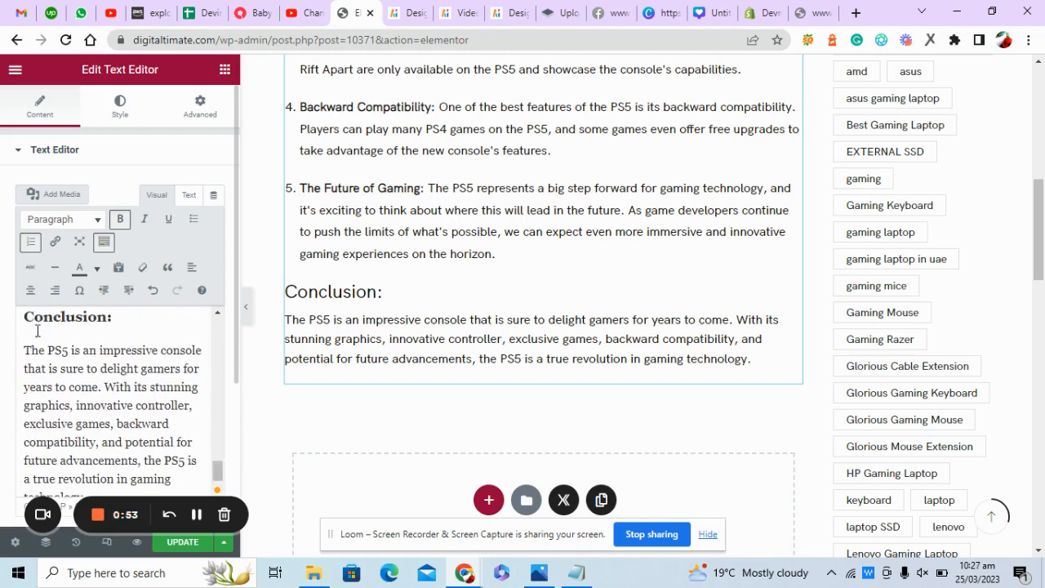
left_click_drag(27, 317, 202, 490)
key("ctrl+c")
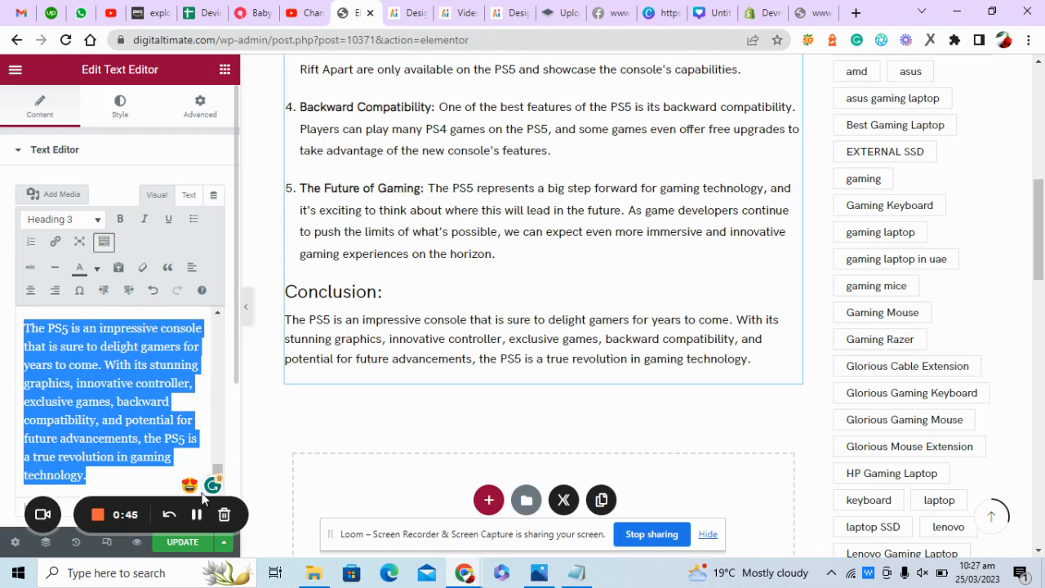
key("BackSpace")
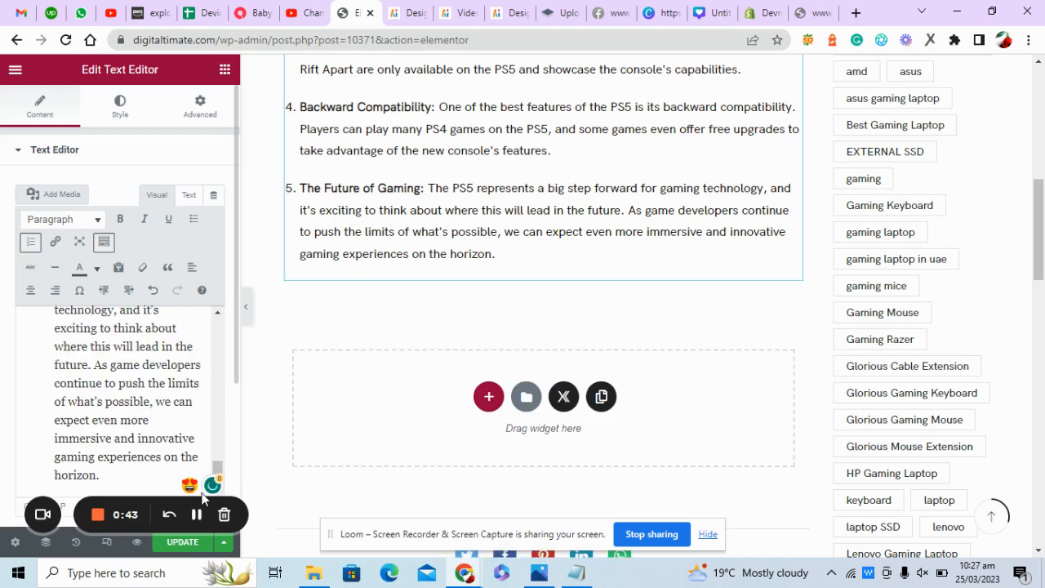
left_click(186, 549)
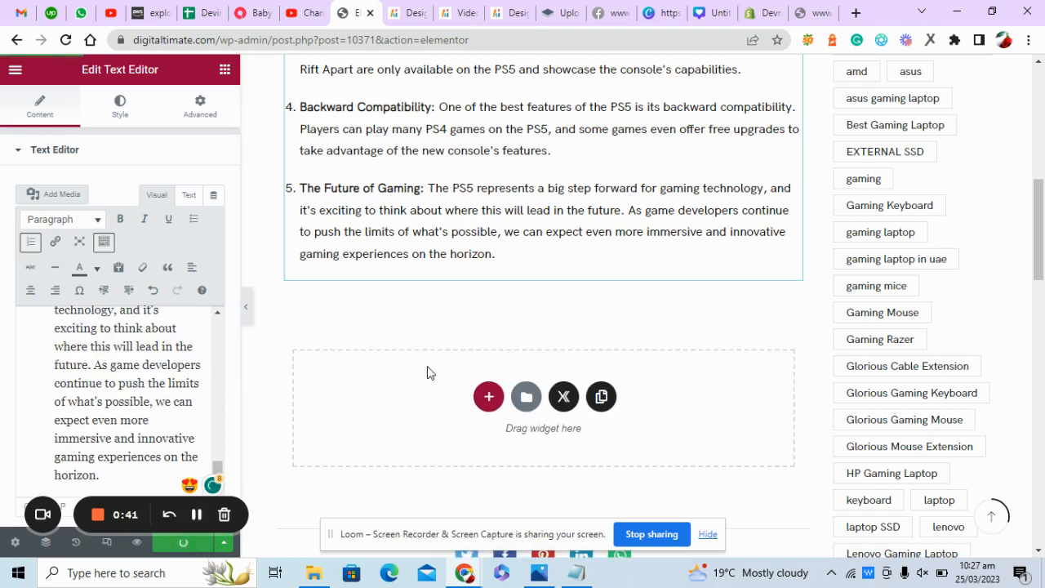
Step: Add a one-column section below the article text and place a Text Editor widget in it
left_click(487, 399)
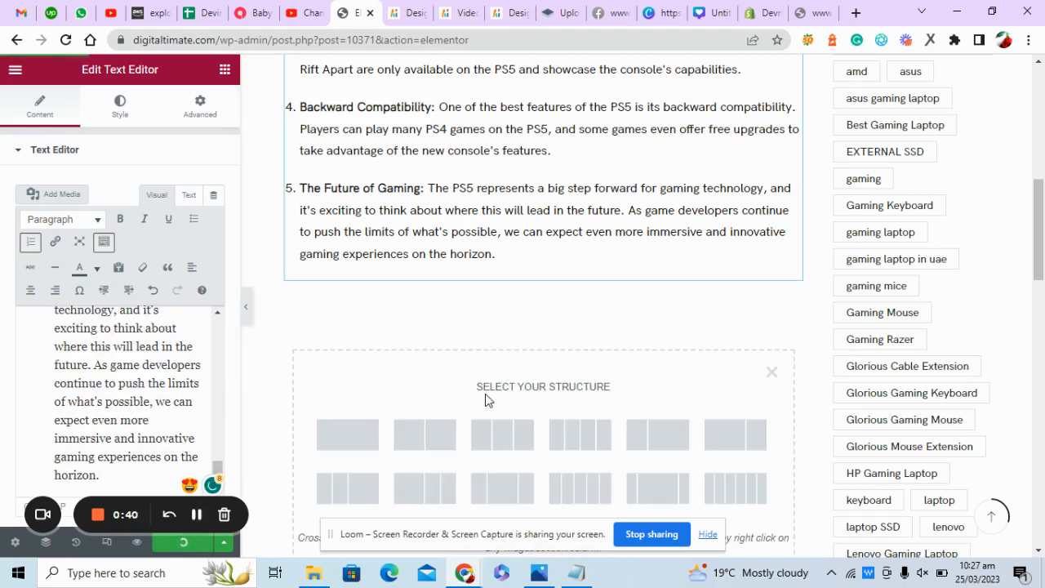
left_click(352, 447)
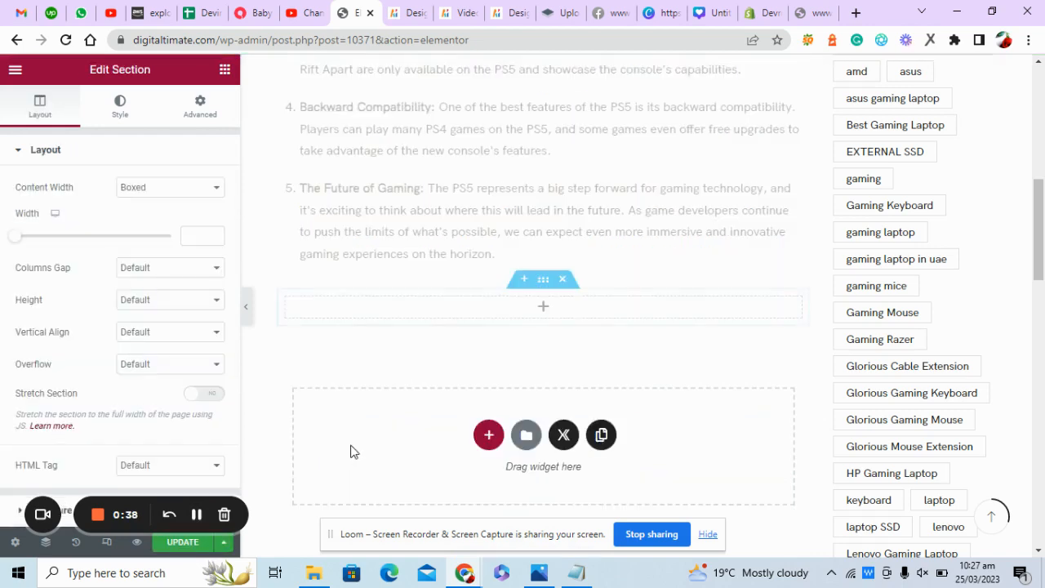
left_click(544, 308)
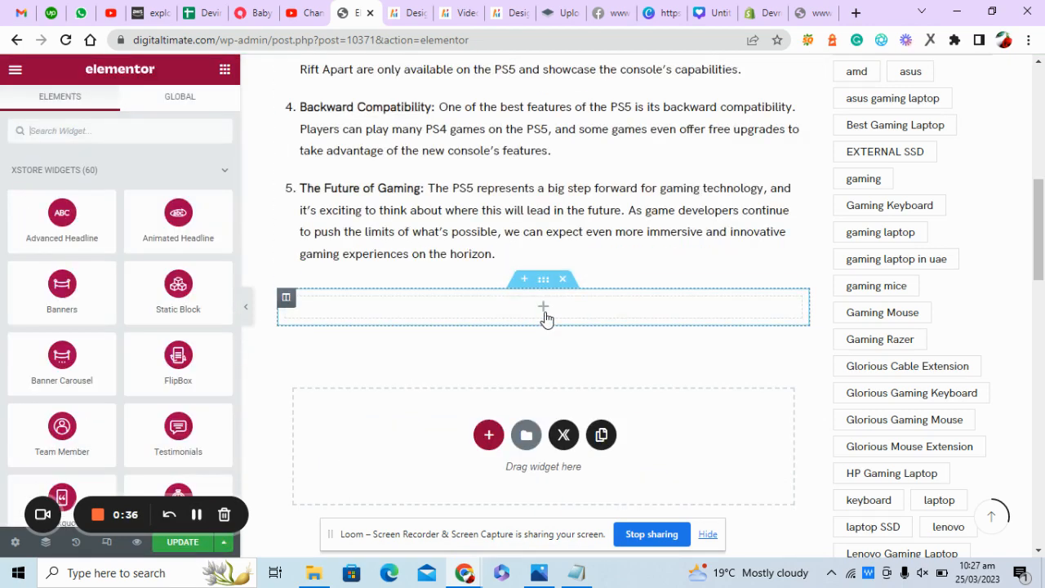
left_click(63, 131)
type("text")
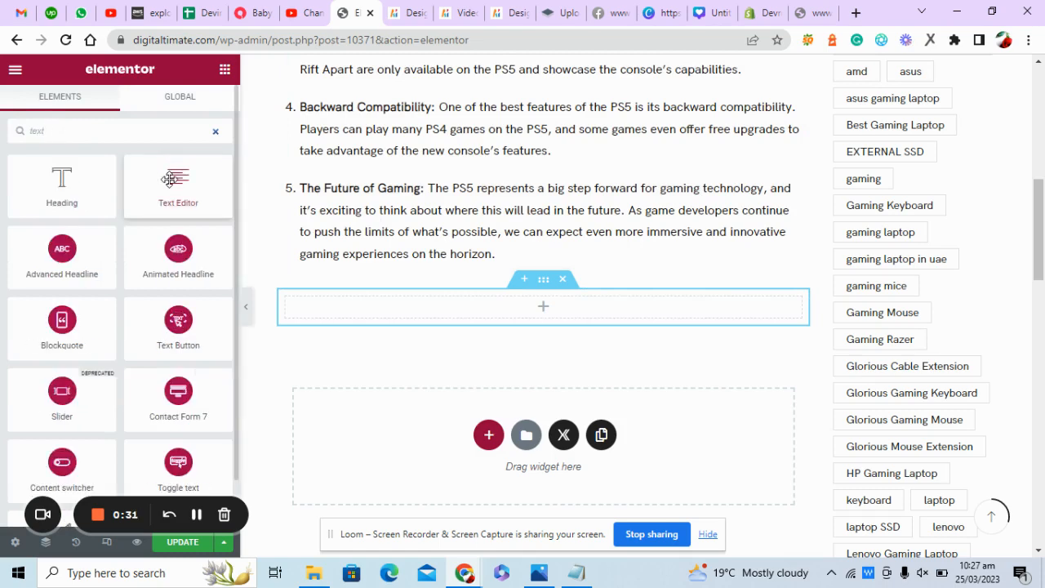
left_click_drag(169, 179, 437, 306)
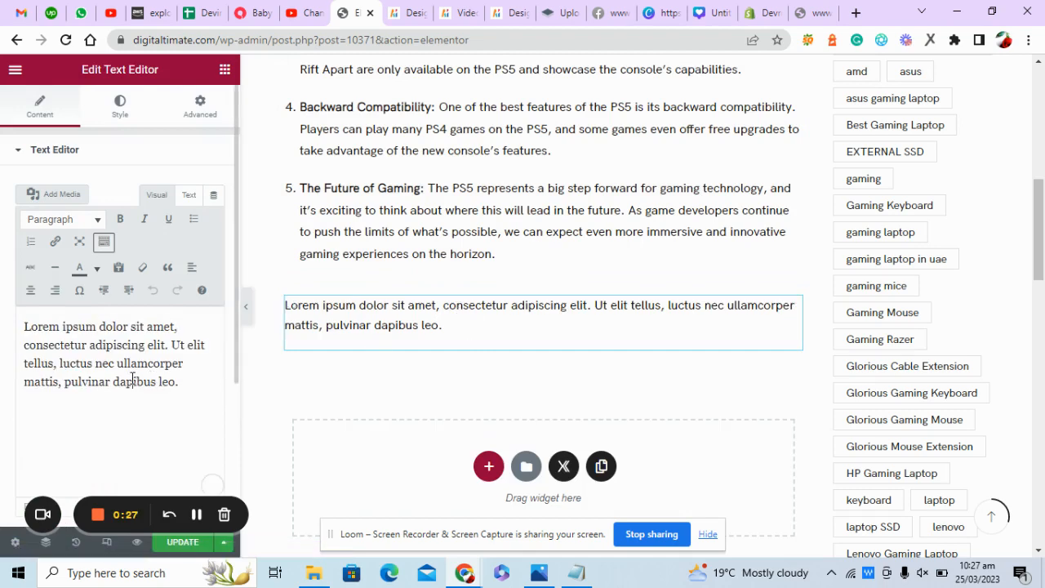
Step: Replace the new widget's placeholder text with the copied conclusion and update the post
triple_click(133, 379)
key("ctrl+v")
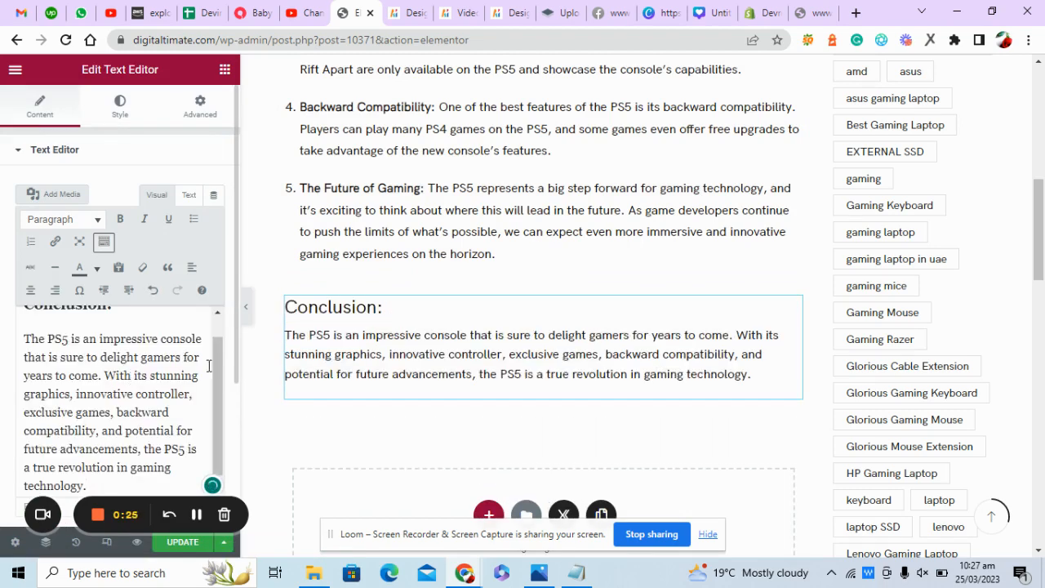
left_click(183, 542)
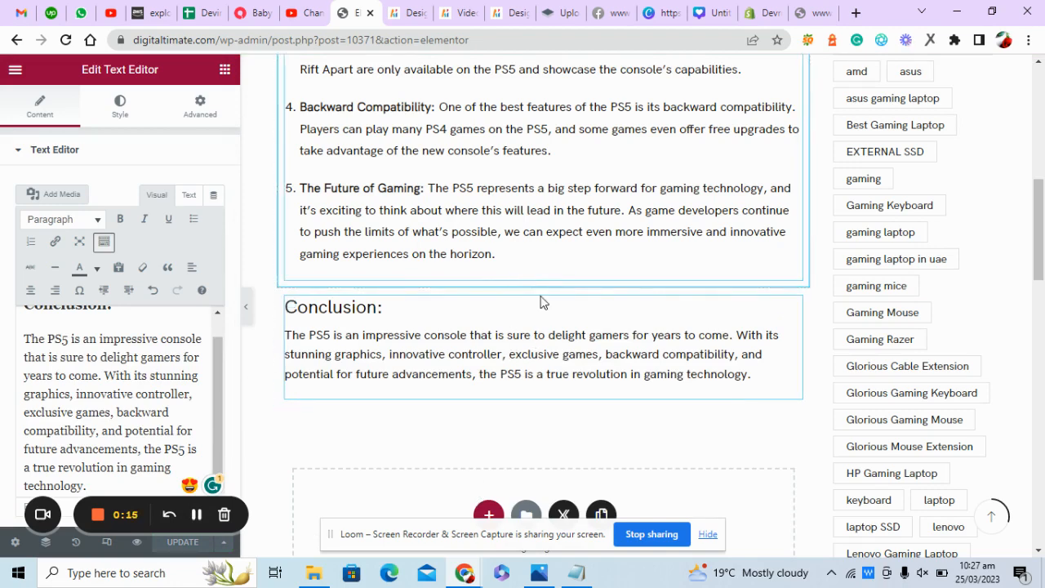
Step: Add a one-column section below the conclusion and search the widget library for "prod" to find a product widget for it
left_click(487, 514)
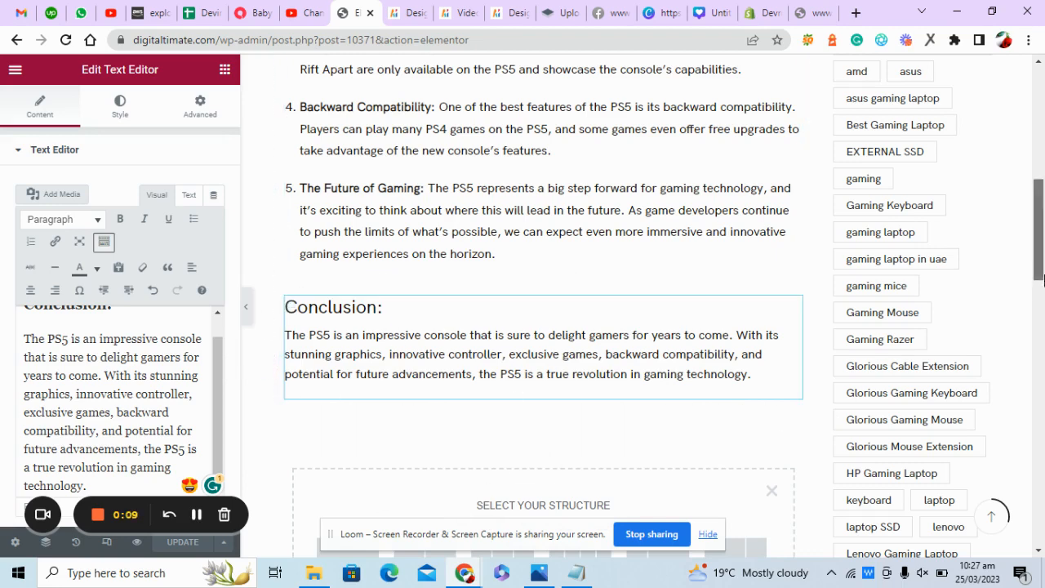
scroll(539, 400, "down", 3)
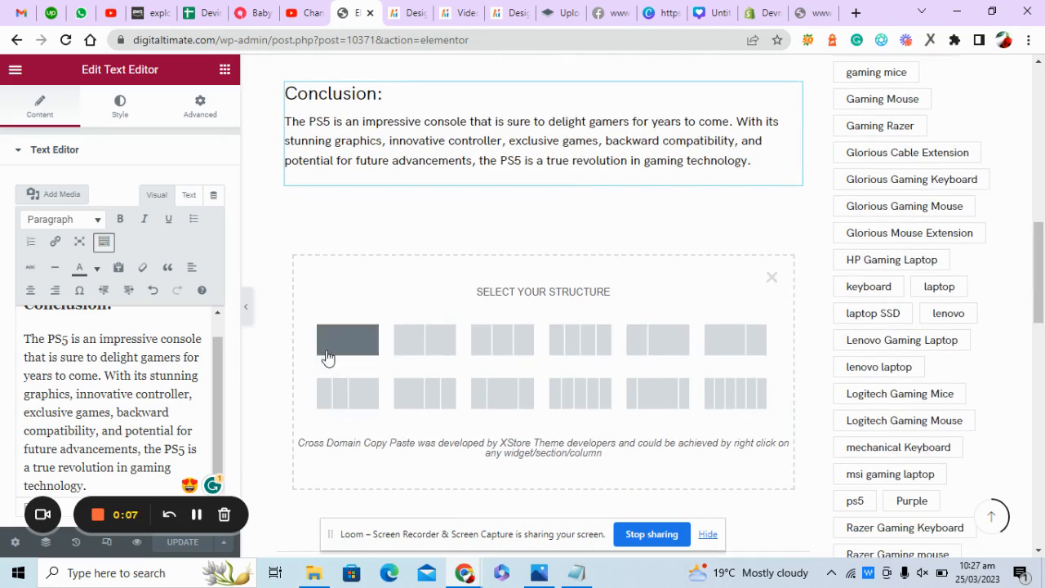
left_click(328, 357)
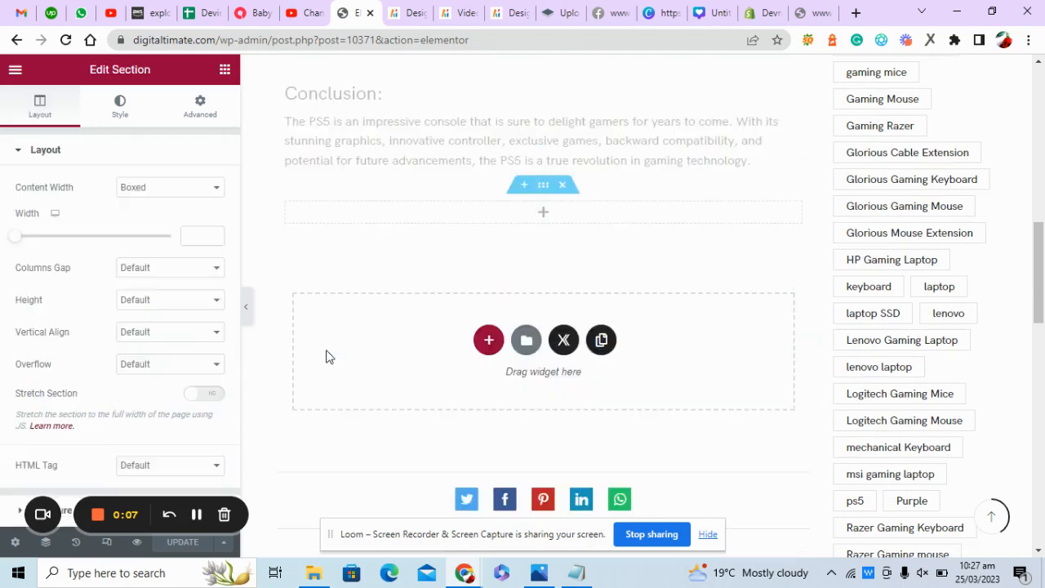
left_click(544, 214)
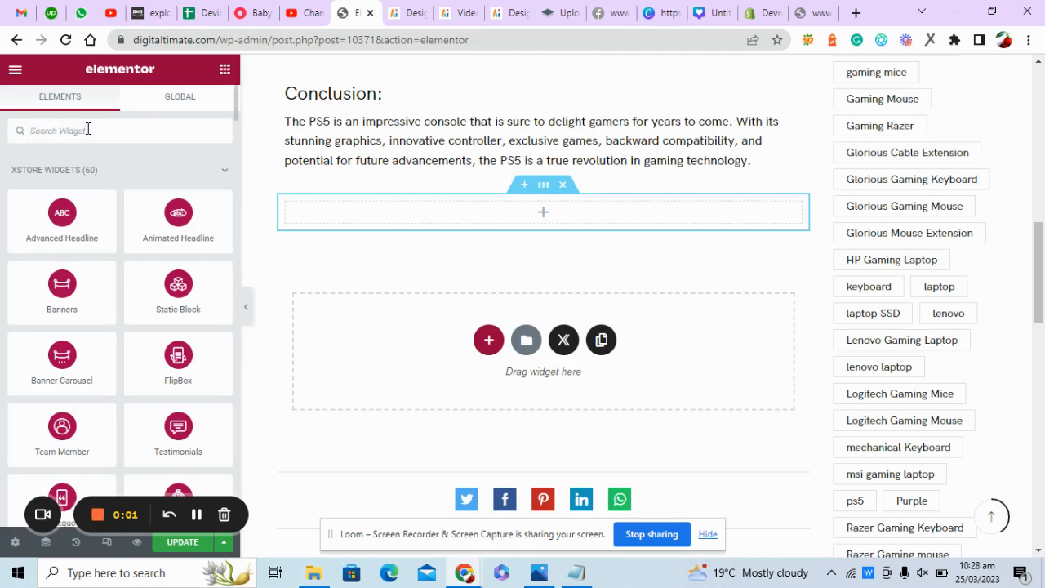
type("prd")
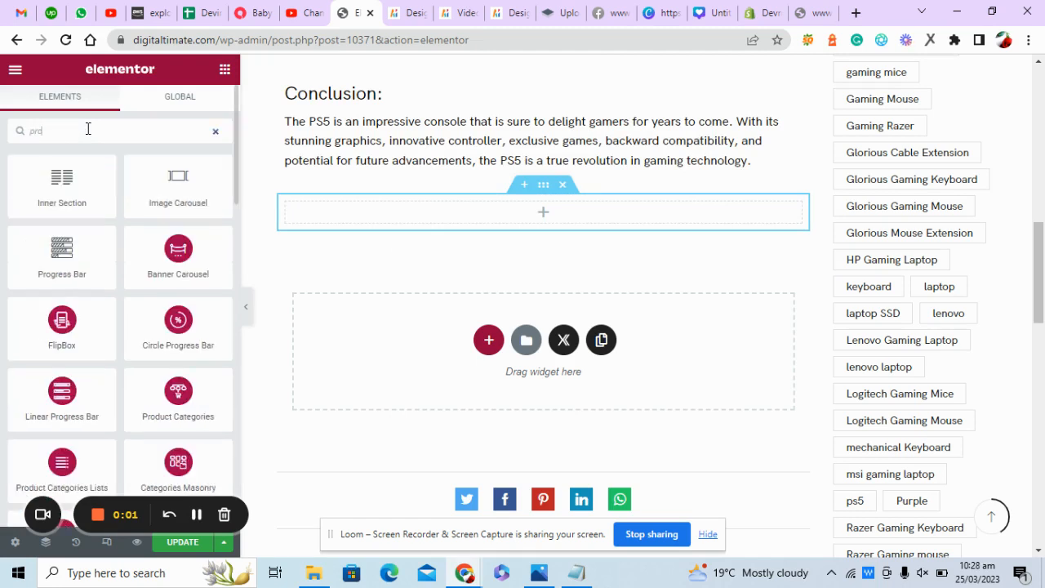
type("d")
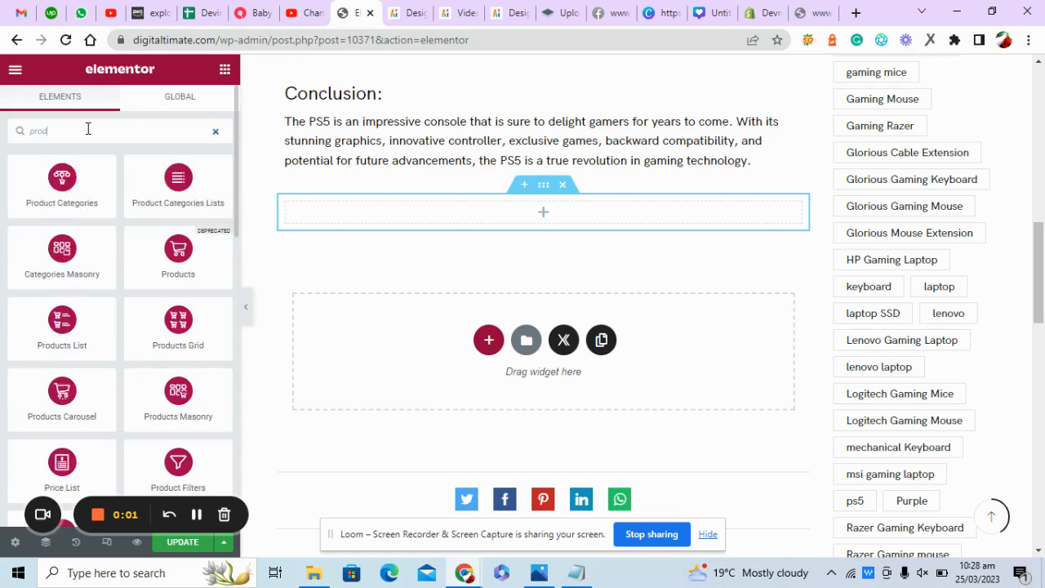